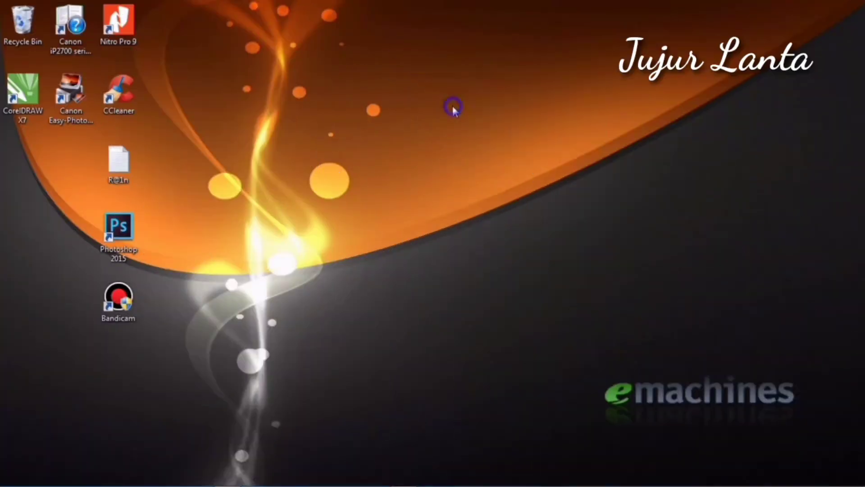
Refresh the desktop several times from its right-click menu.
right_click(454, 105)
click(480, 140)
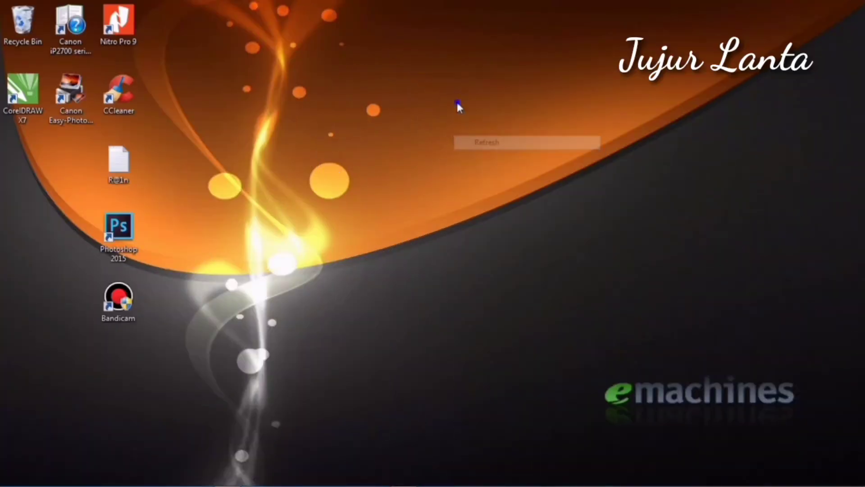
right_click(457, 104)
click(484, 139)
right_click(440, 104)
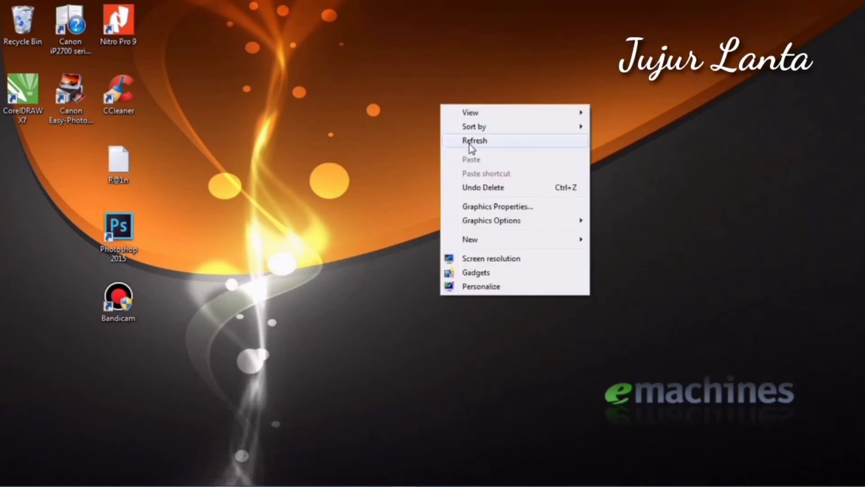
click(464, 141)
right_click(381, 120)
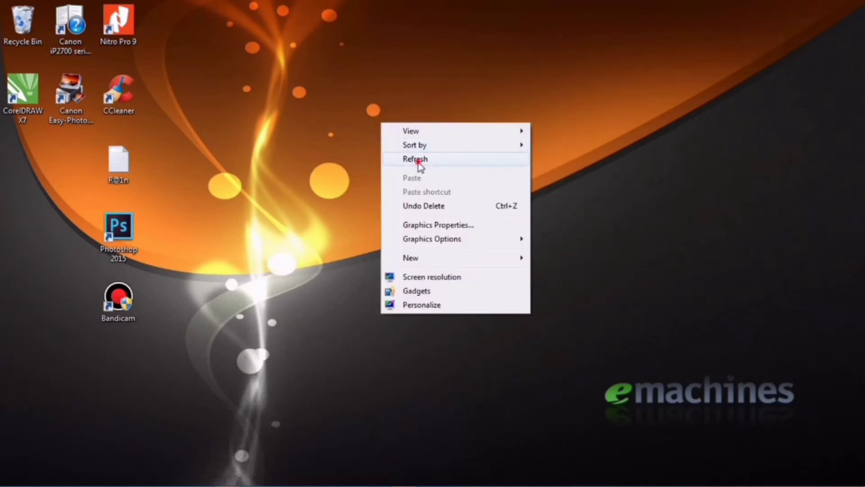
click(419, 156)
Refresh the desktop once more, then bring Photoshop forward with its File menu showing.
right_click(428, 140)
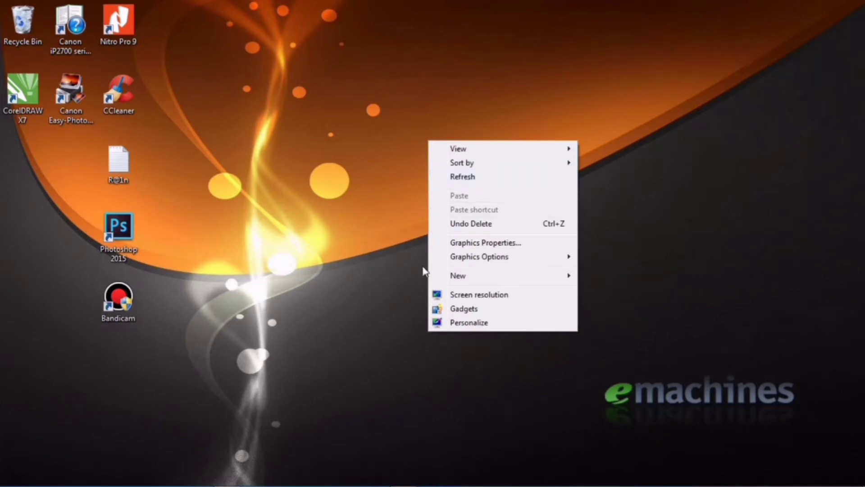
click(472, 178)
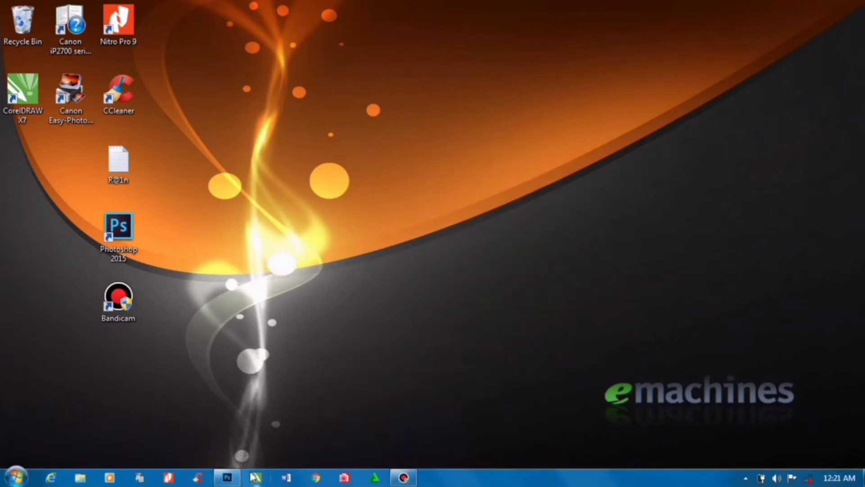
click(227, 479)
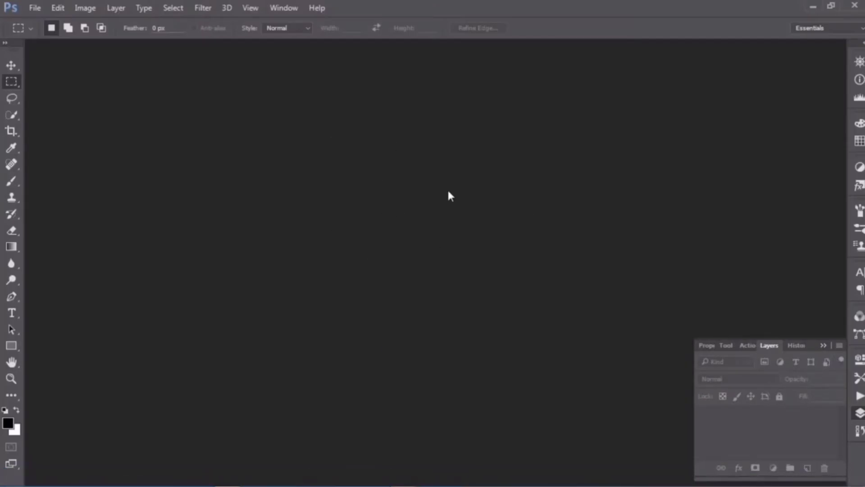
click(35, 8)
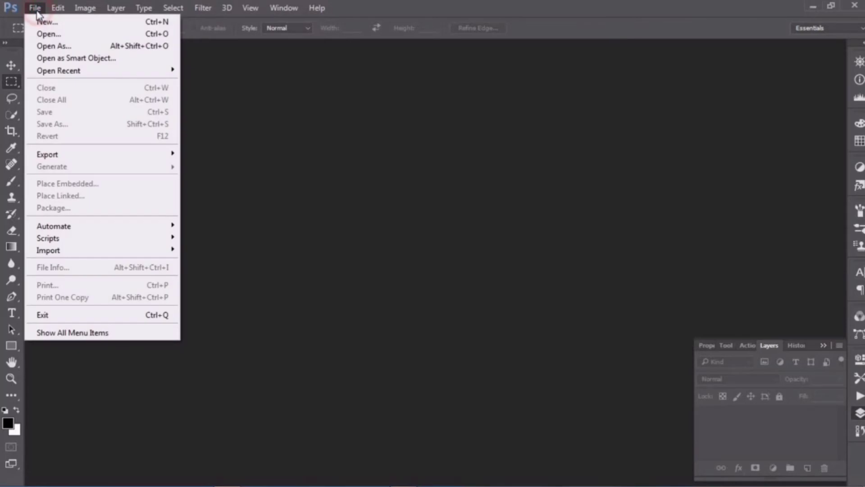
Open kkkj.jpg from G:\foto, dismissing the graphics hardware warning.
click(45, 35)
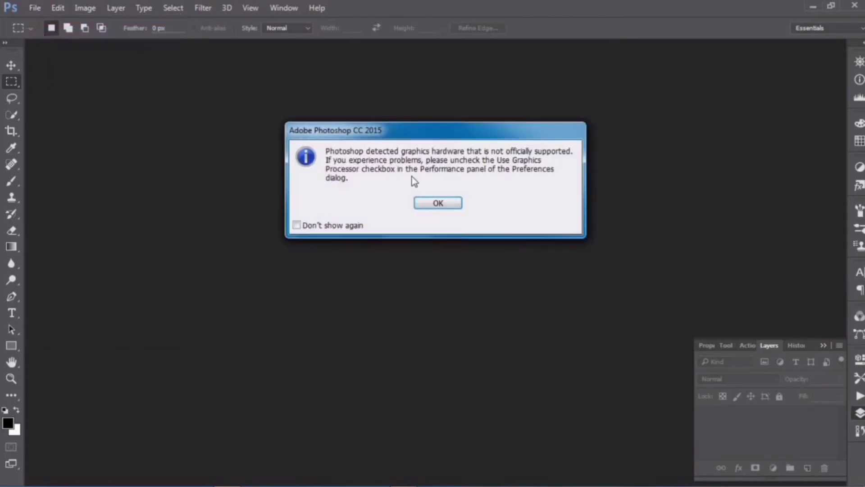
click(436, 203)
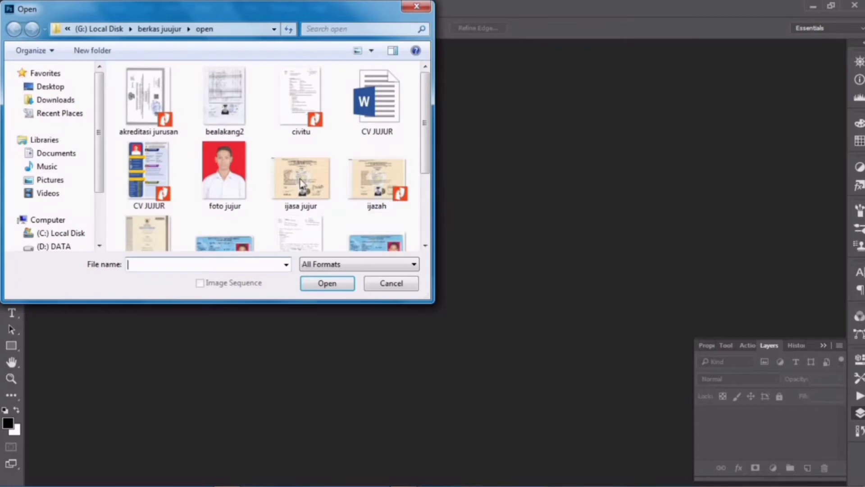
scroll(92, 172, down, 3)
scroll(97, 210, down, 1)
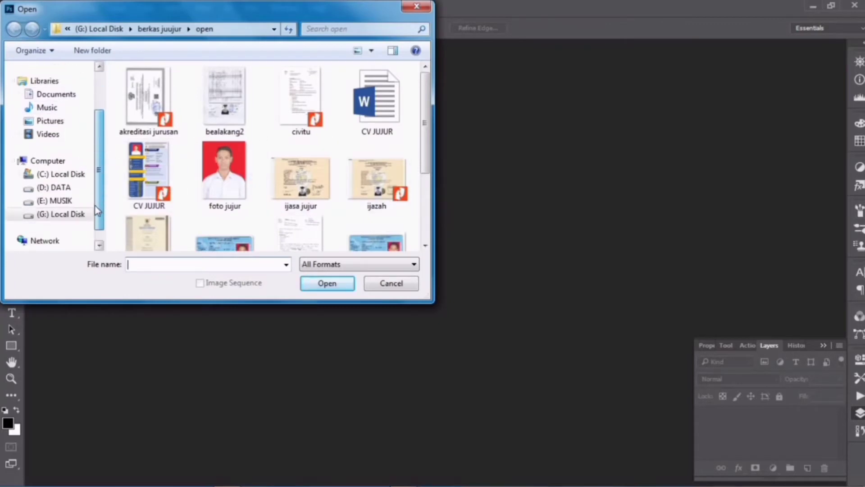
mouse_move(61, 214)
click(77, 216)
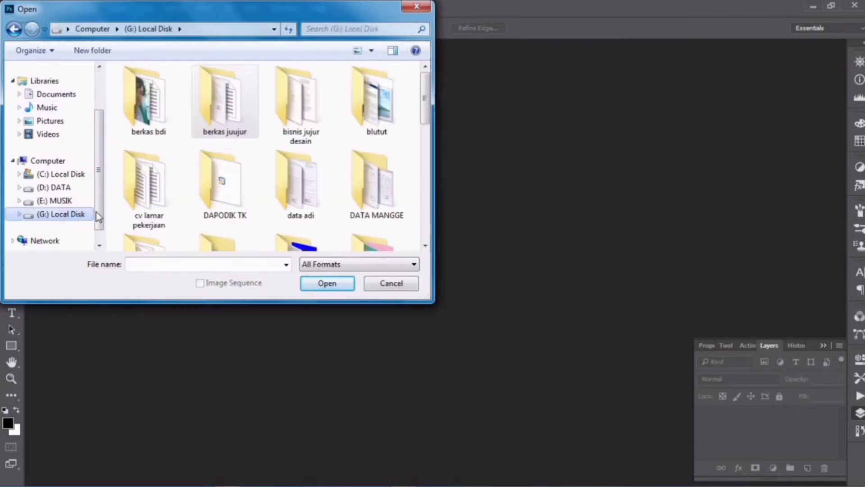
drag(425, 118, 426, 151)
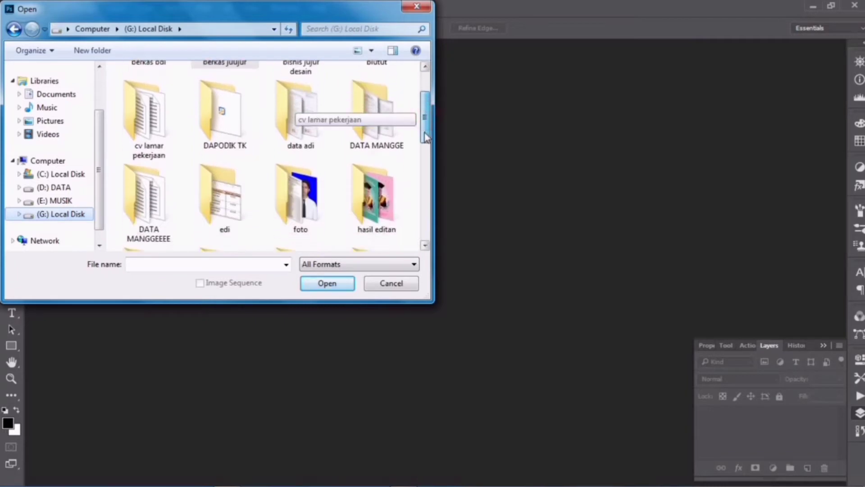
double_click(300, 153)
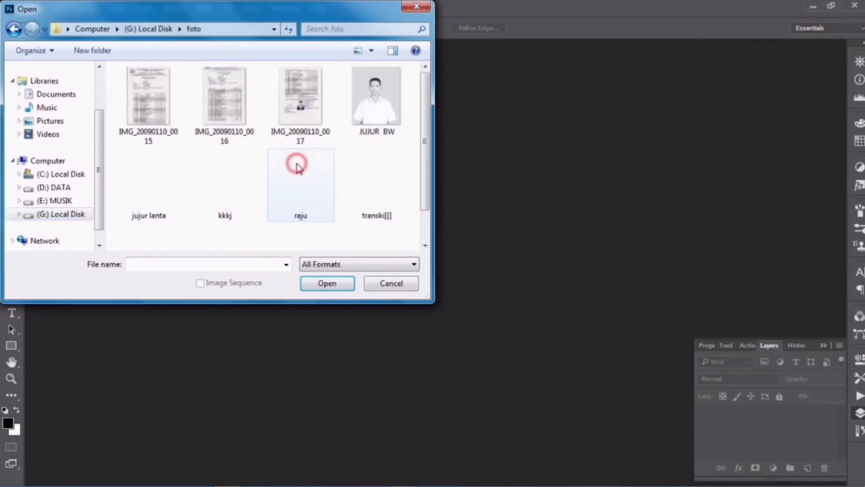
click(237, 197)
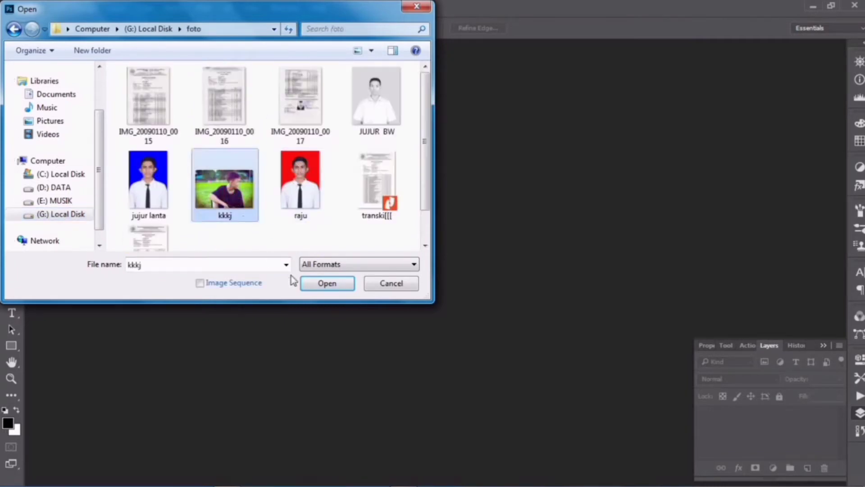
click(310, 284)
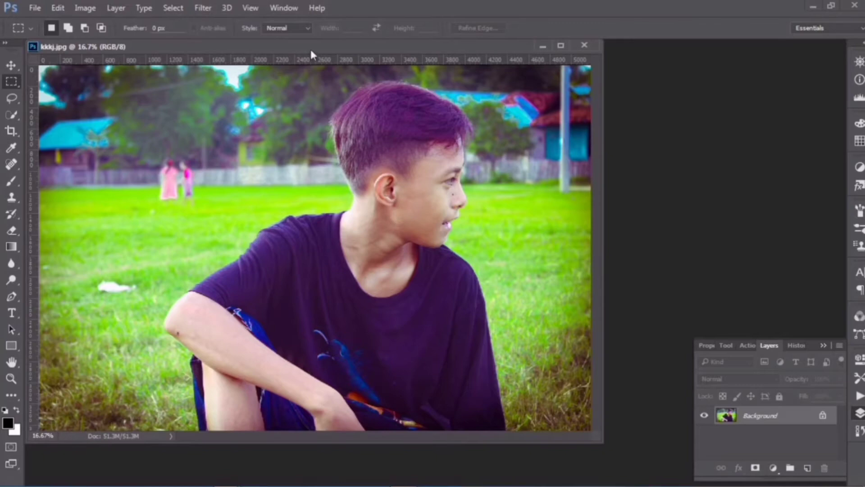
Dock kkkj.jpg as a tab and unlock its Background into an editable Layer 0.
drag(311, 51, 408, 45)
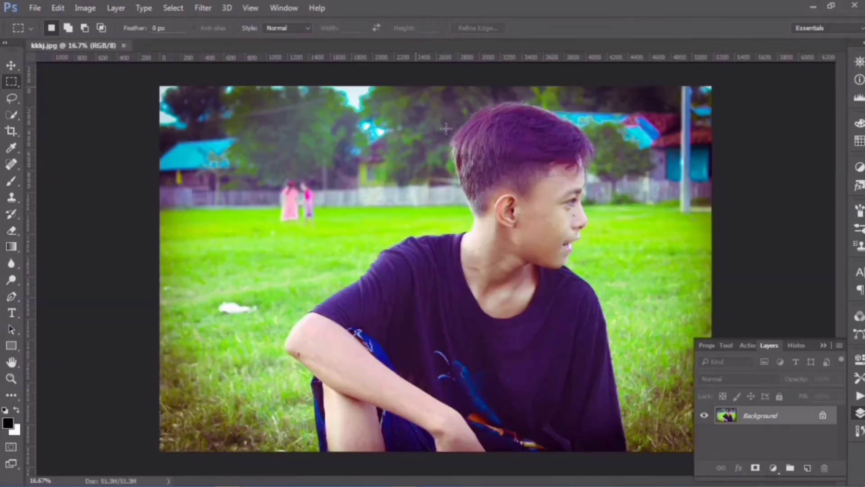
click(823, 416)
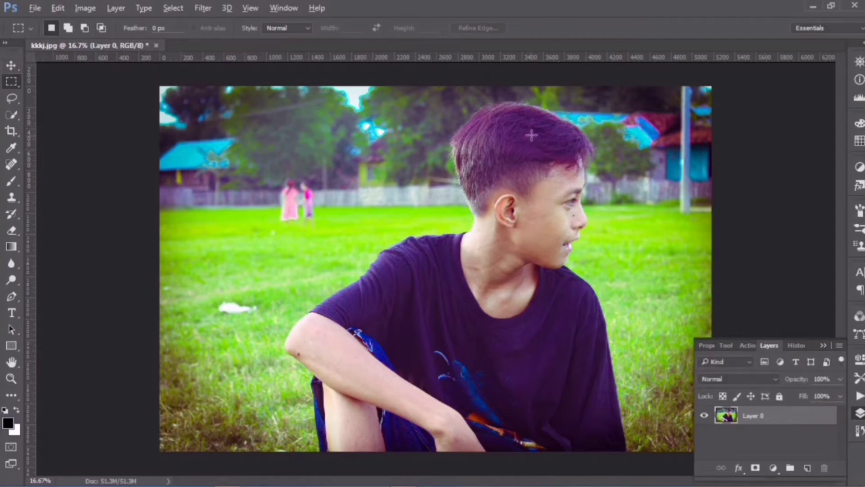
scroll(556, 114, up, 1)
scroll(559, 112, up, 1)
scroll(568, 115, up, 1)
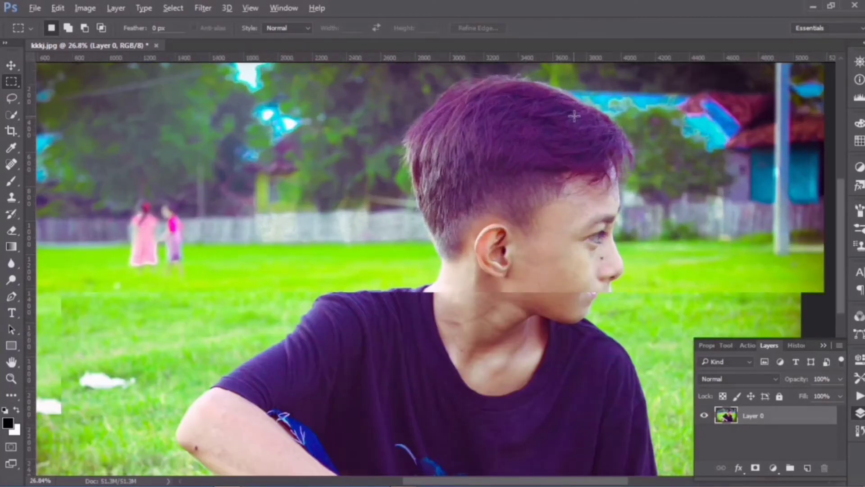
Zoom in on the photo and select the Move tool.
scroll(574, 117, up, 1)
scroll(589, 144, up, 1)
scroll(590, 143, up, 1)
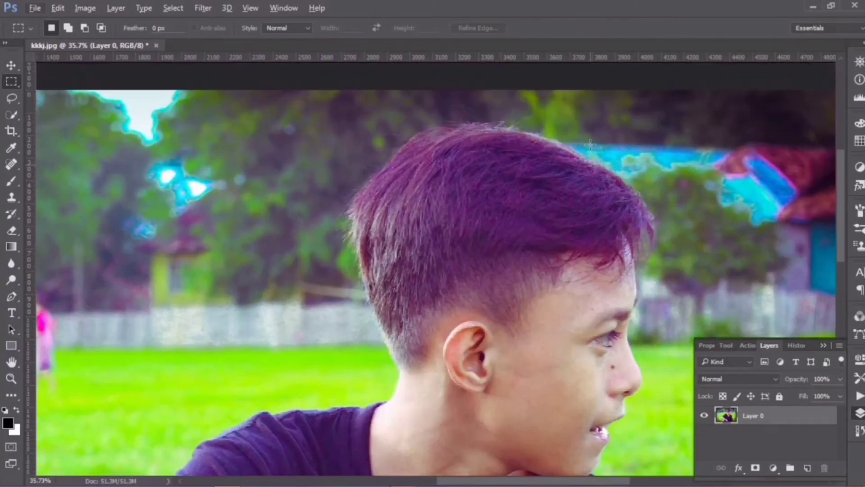
click(11, 65)
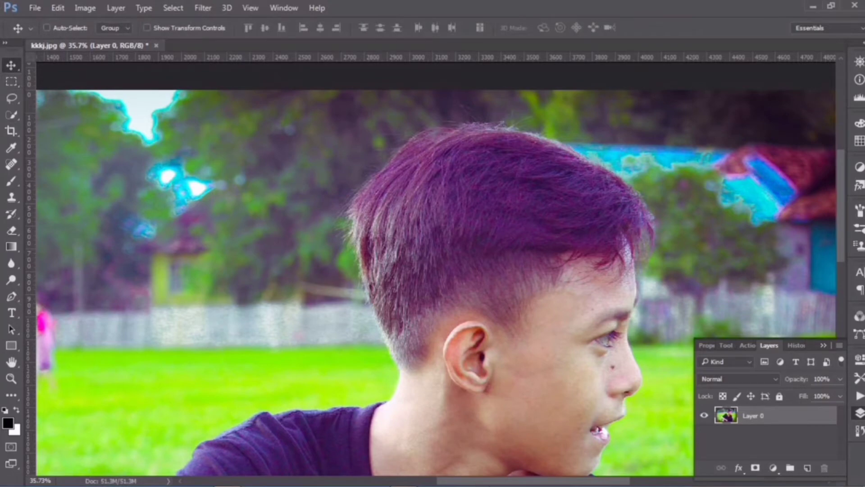
drag(550, 481, 578, 482)
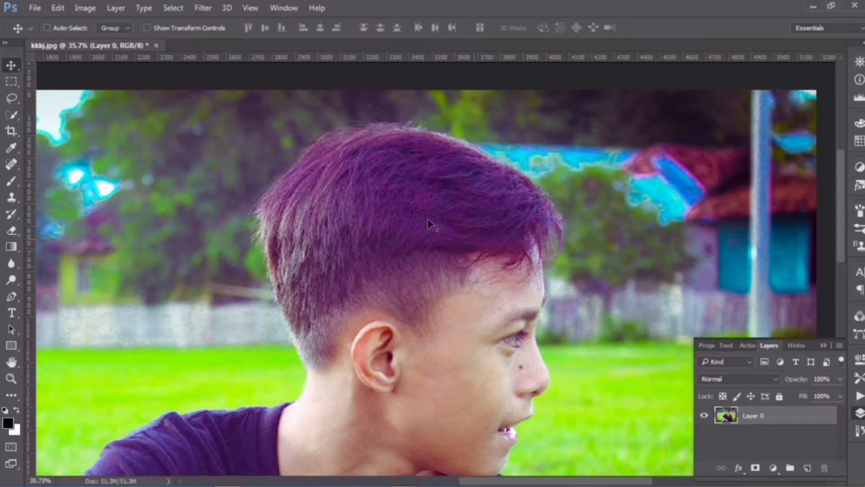
Try a Magic Wand selection on the hair, deselect it, and switch to Quick Selection.
click(13, 115)
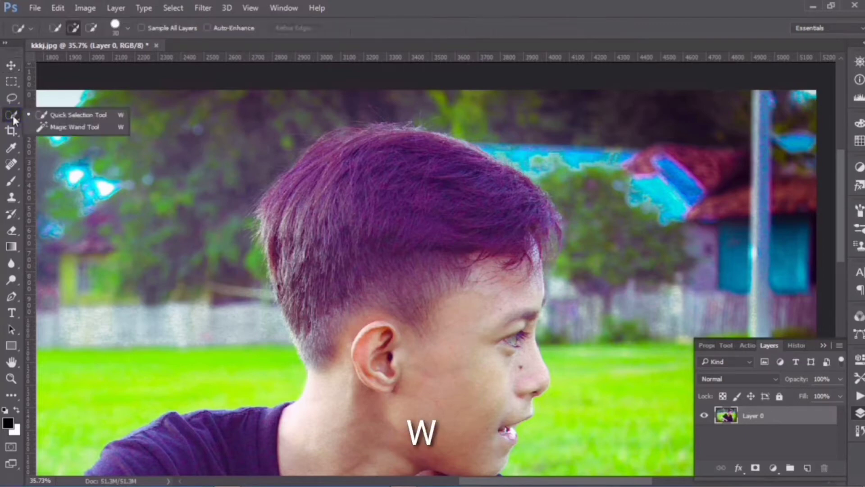
click(69, 127)
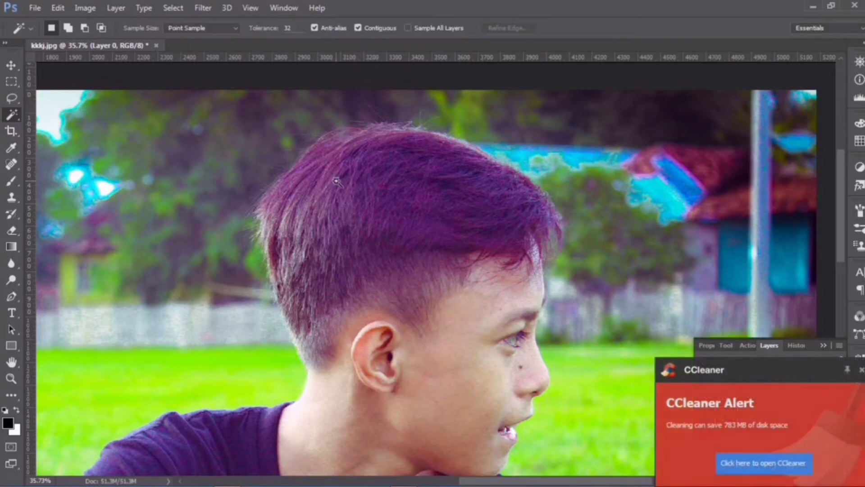
click(333, 183)
click(331, 154)
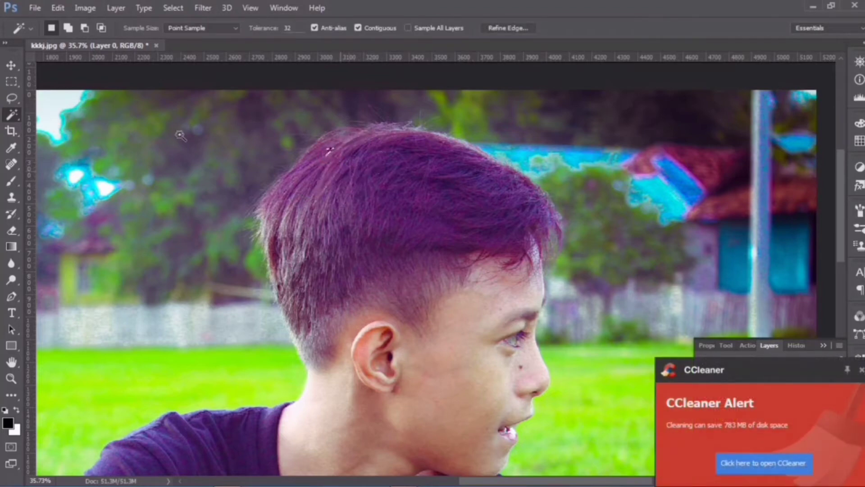
key(ctrl+d)
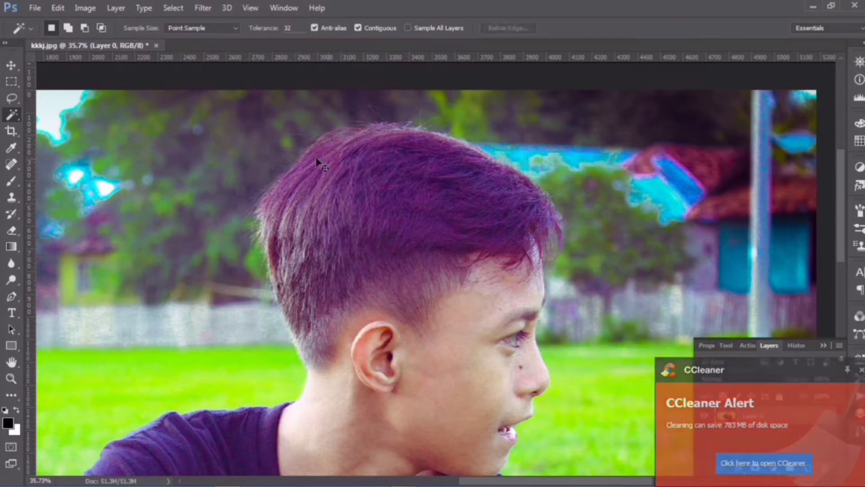
right_click(14, 115)
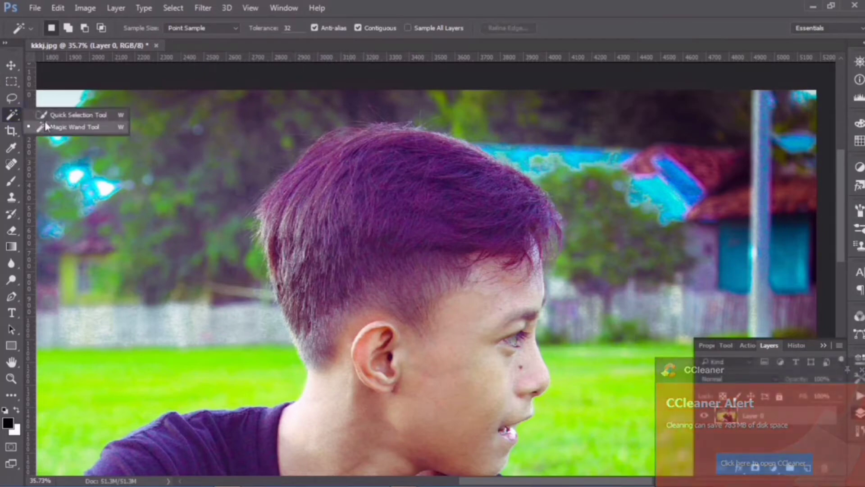
click(55, 116)
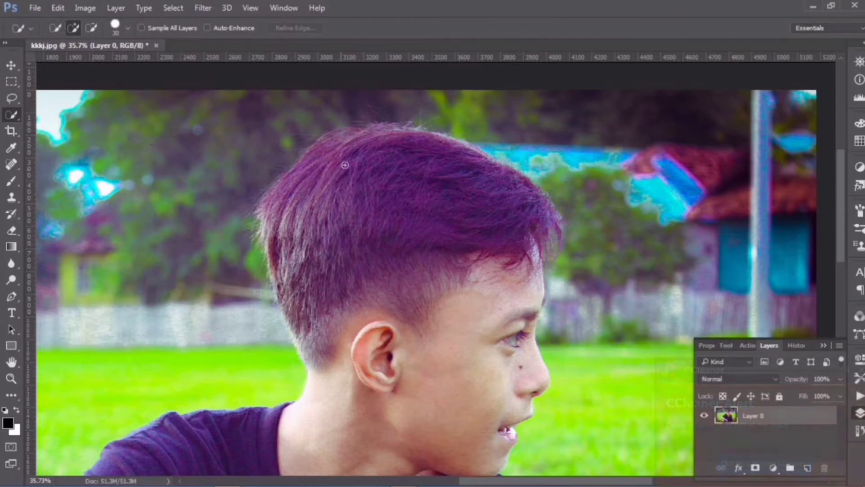
Paint a quick selection over the top of the hair and forehead.
mouse_move(356, 141)
mouse_down()
mouse_move(276, 216)
mouse_move(293, 329)
mouse_move(310, 366)
mouse_up()
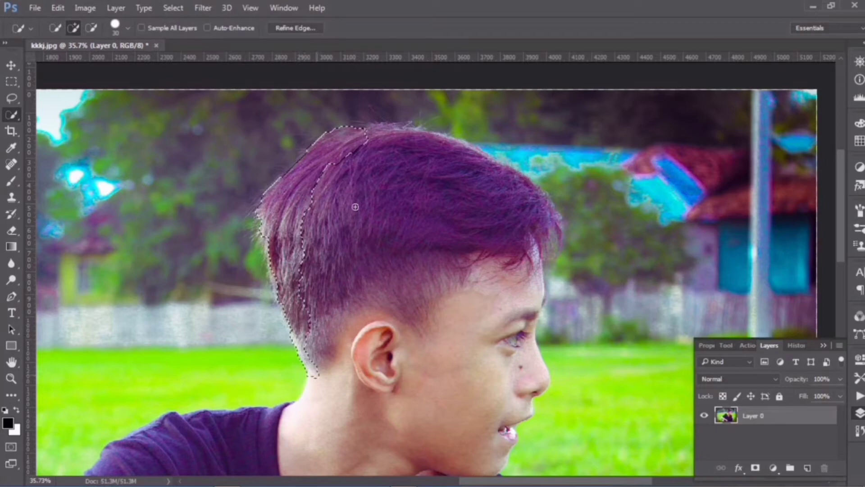
mouse_move(367, 133)
mouse_down()
mouse_move(393, 129)
mouse_move(462, 154)
mouse_move(537, 204)
mouse_move(559, 235)
mouse_move(554, 250)
mouse_up()
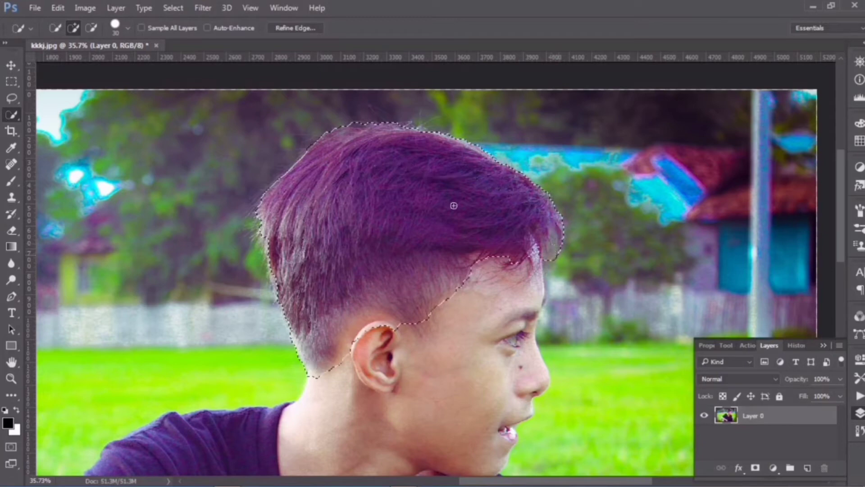
scroll(464, 201, down, 2)
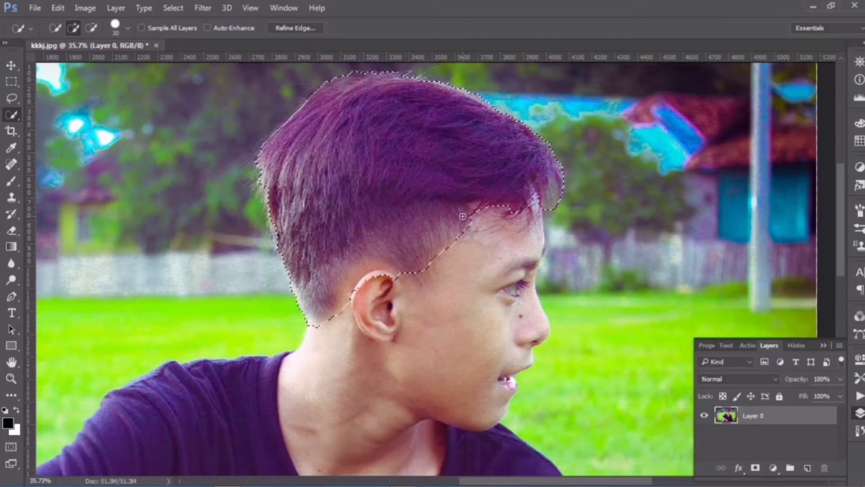
drag(532, 205, 529, 213)
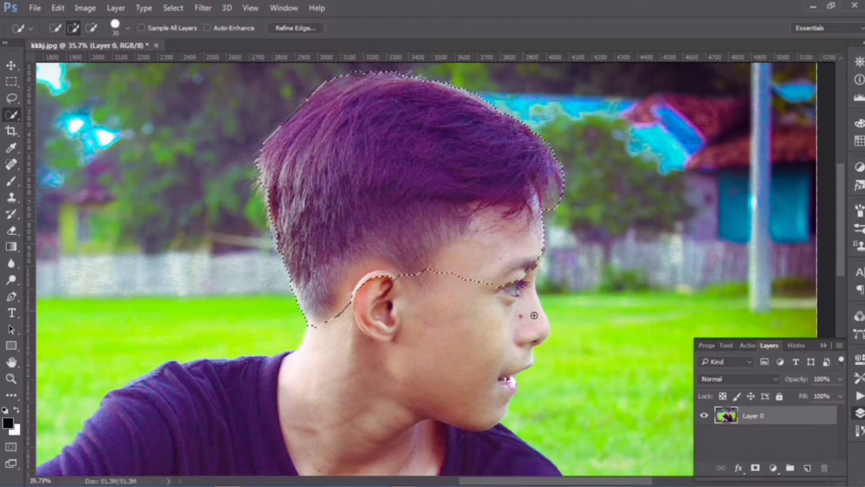
Add the face, neck, collar and purple shirt to the selection.
drag(534, 315, 534, 317)
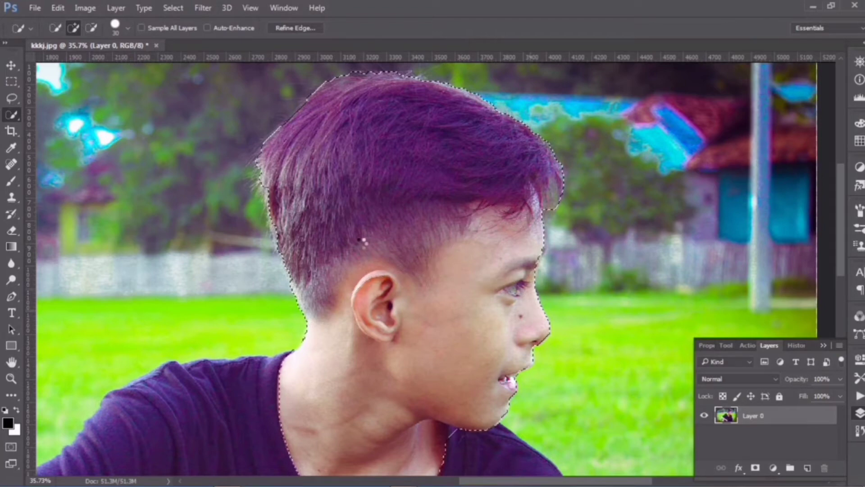
scroll(325, 264, down, 2)
scroll(324, 264, down, 2)
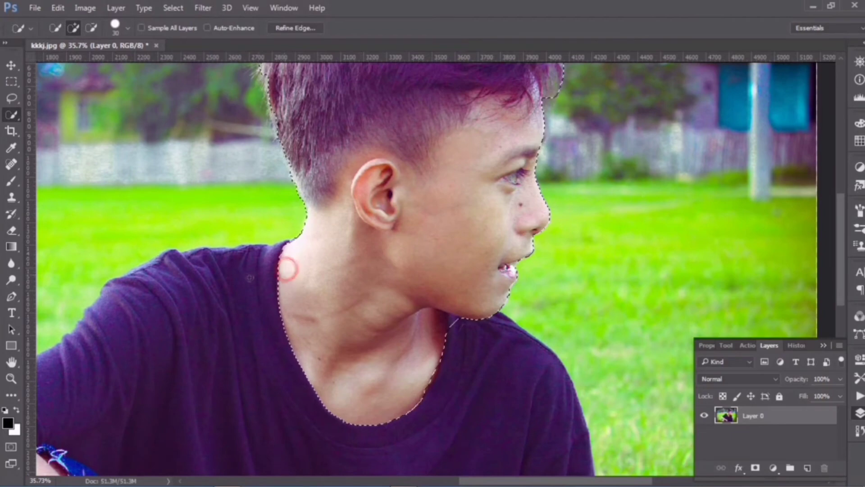
mouse_move(283, 270)
mouse_down()
mouse_move(153, 292)
mouse_move(53, 363)
mouse_up()
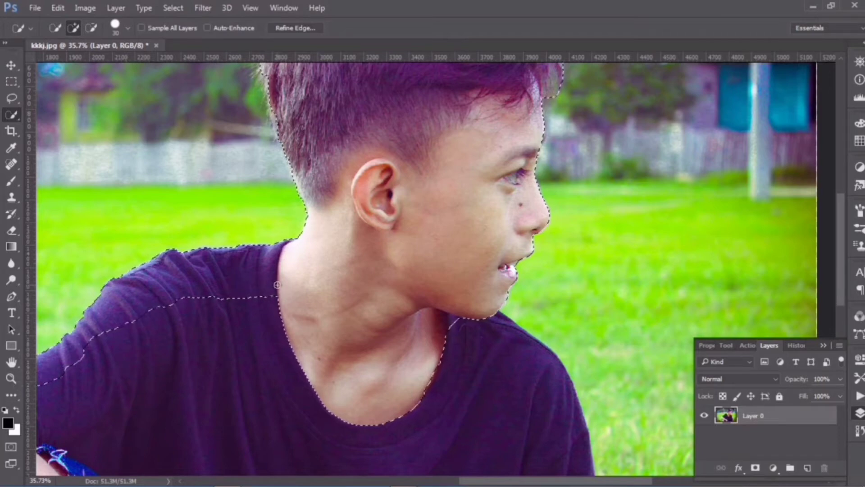
click(277, 290)
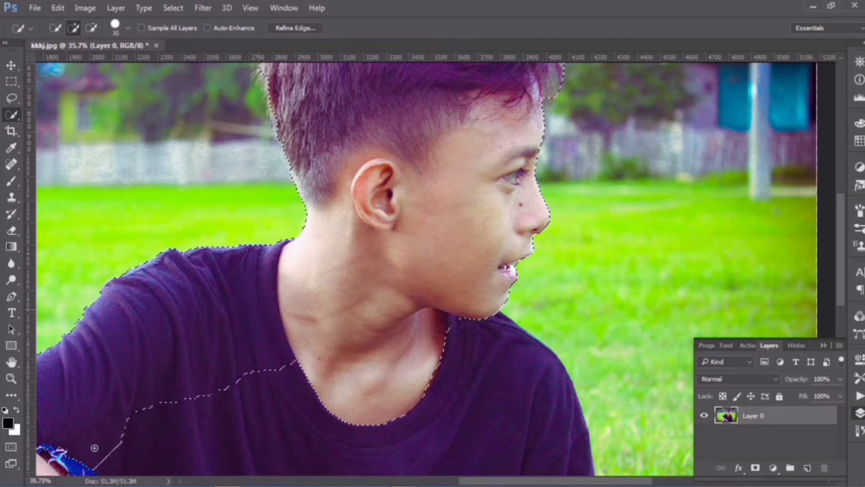
drag(93, 448, 160, 415)
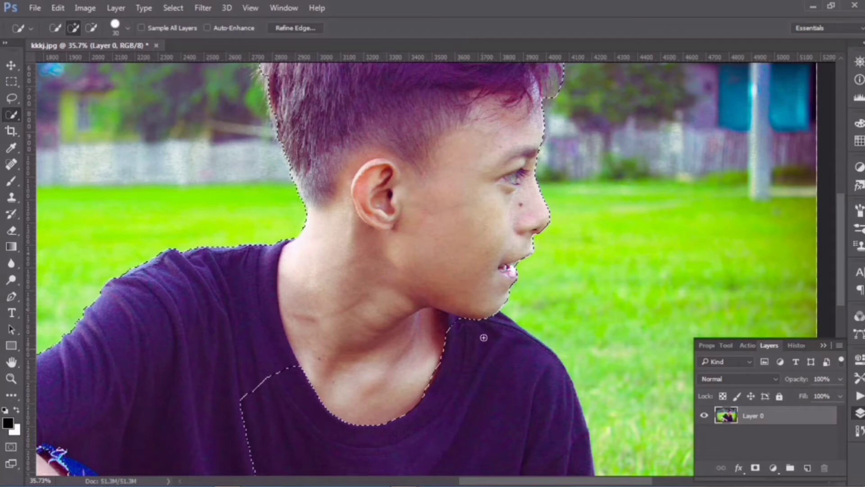
click(491, 317)
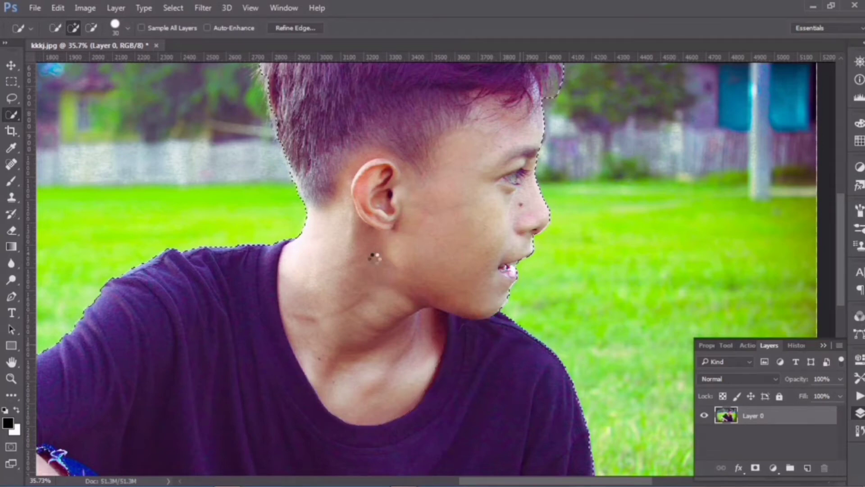
scroll(353, 223, up, 3)
Touch up the selection along the upper-left hair edge and the top of the head.
scroll(334, 175, up, 3)
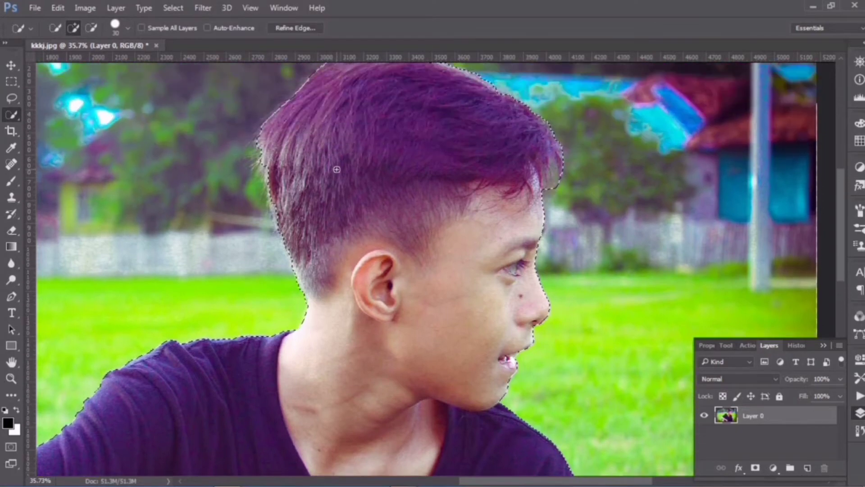
scroll(315, 185, up, 2)
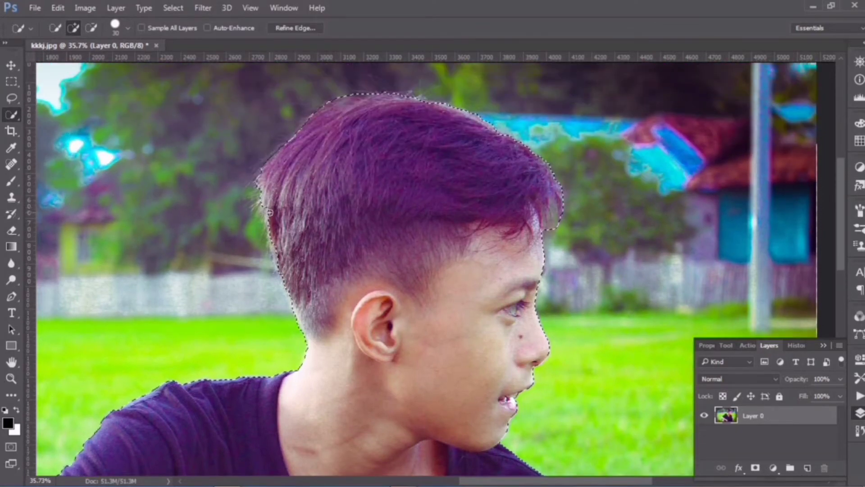
drag(266, 206, 265, 221)
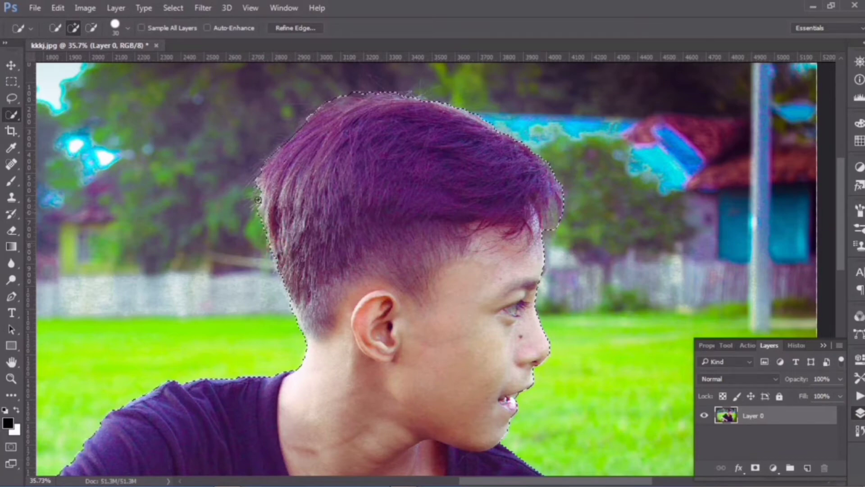
drag(258, 179, 266, 165)
drag(297, 132, 276, 167)
click(415, 97)
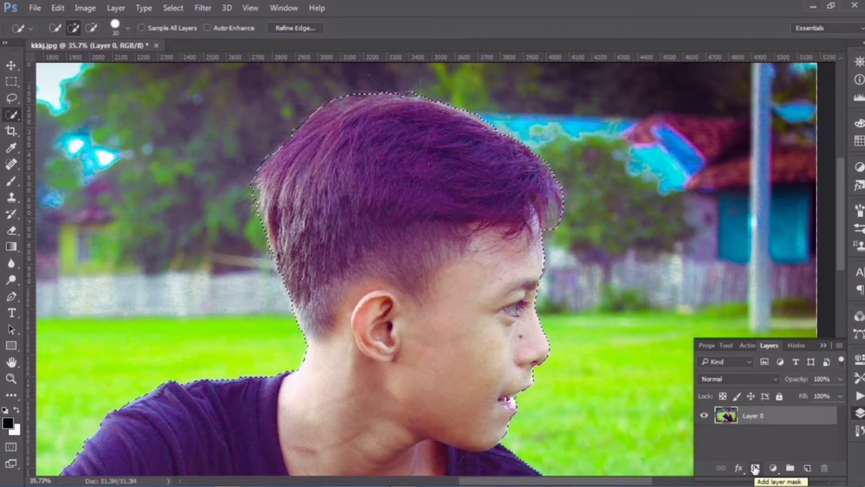
Add a layer mask from the selection and bring up the mask's context menu.
click(755, 469)
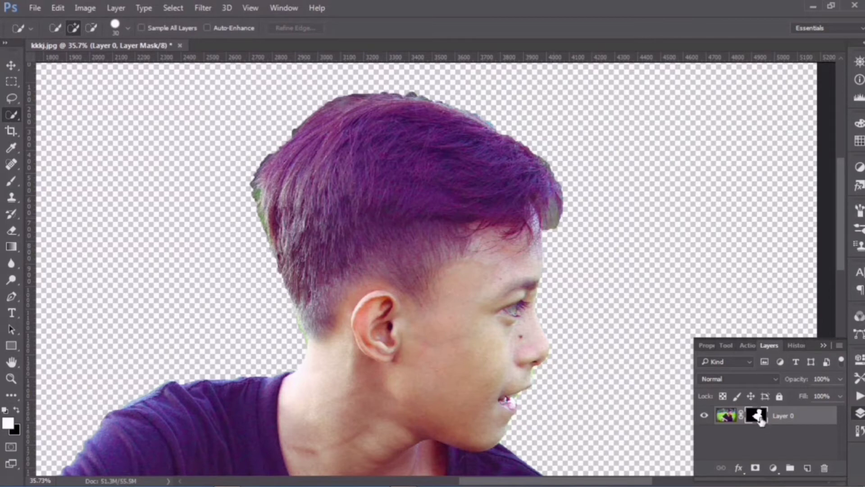
right_click(759, 419)
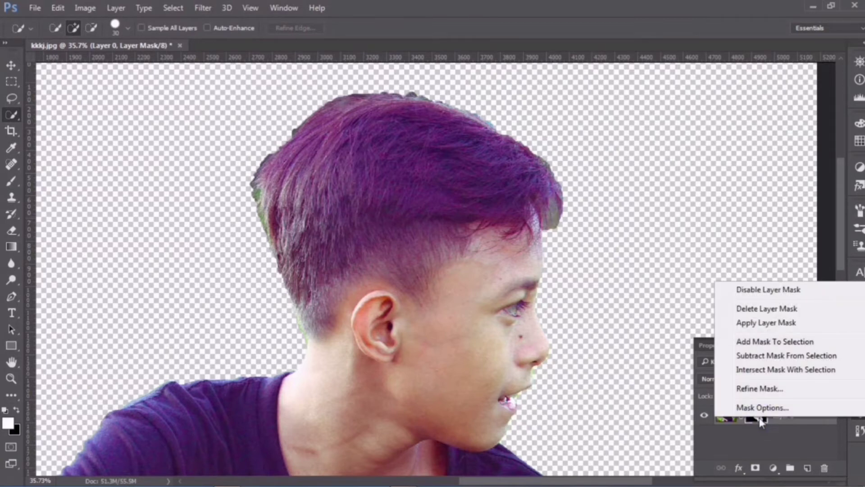
Open Refine Mask, move the dialog aside, and preview the cutout On White.
click(764, 390)
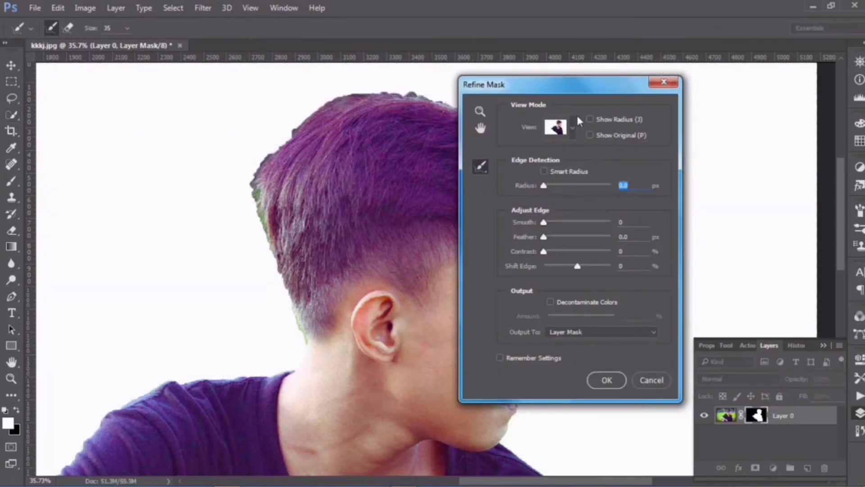
drag(560, 85, 714, 79)
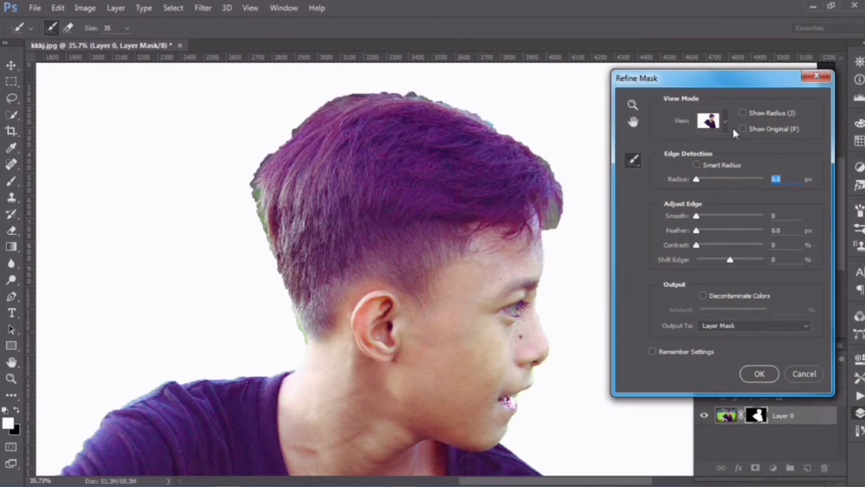
drag(738, 81, 720, 80)
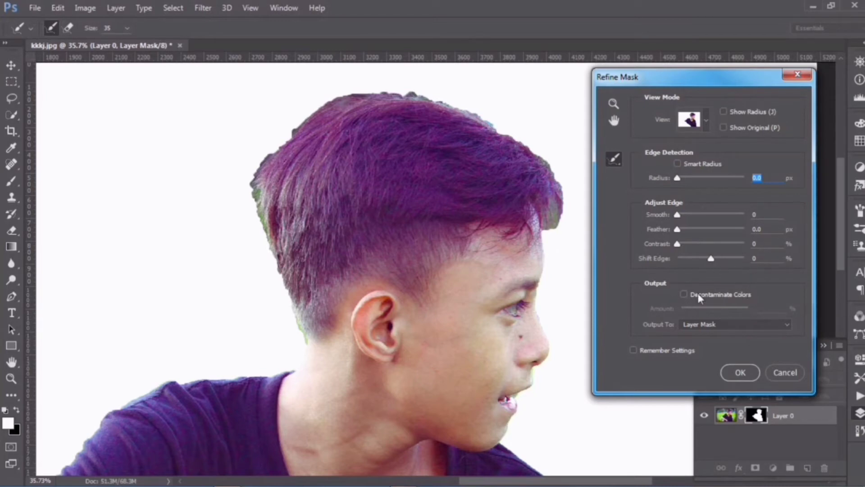
click(705, 121)
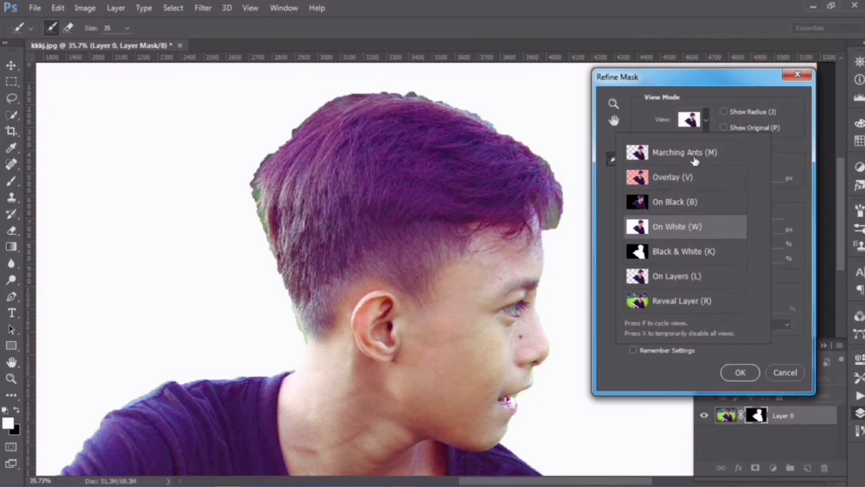
click(705, 123)
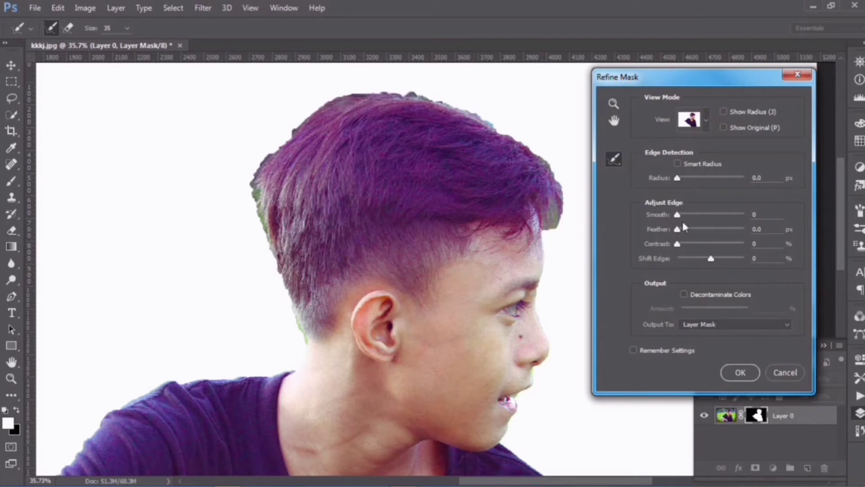
Set the Refine Mask Smooth value to 2.
drag(677, 215, 696, 214)
drag(692, 215, 681, 217)
click(757, 214)
text(2)
Paint Refine Radius strokes along the hair's upper-left and left edges.
drag(270, 150, 254, 178)
drag(260, 206, 305, 348)
mouse_move(273, 211)
mouse_down()
mouse_move(278, 146)
mouse_move(262, 160)
mouse_move(310, 112)
mouse_move(328, 100)
mouse_move(398, 92)
mouse_move(480, 115)
mouse_move(537, 151)
mouse_move(560, 180)
mouse_move(561, 207)
mouse_move(555, 219)
mouse_move(554, 203)
mouse_move(550, 218)
mouse_up()
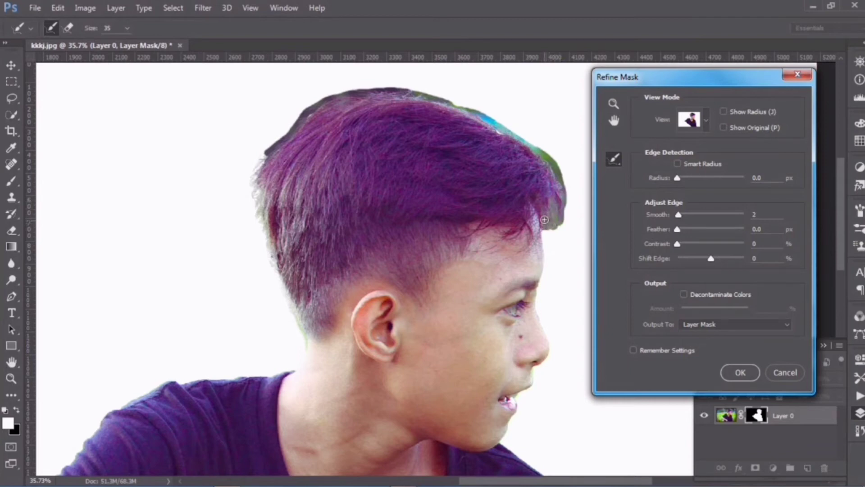
Paint Refine Radius strokes to clean the fringe along the top hair edge.
drag(545, 221, 565, 171)
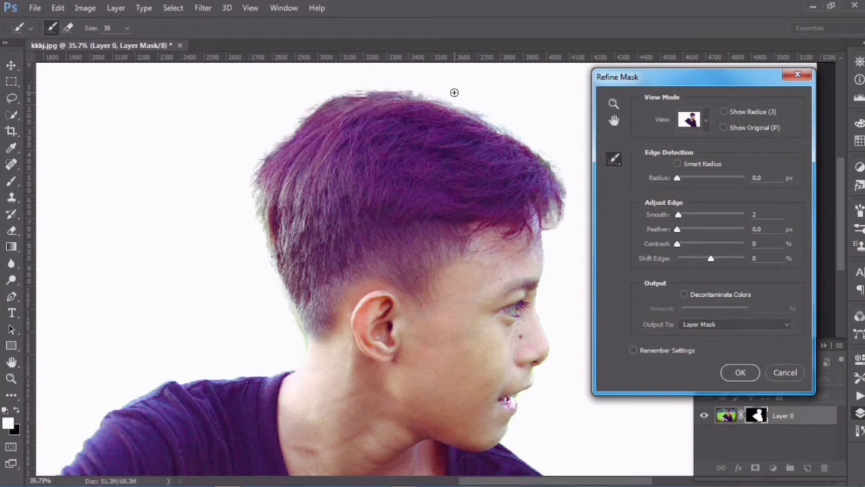
mouse_move(421, 89)
mouse_down()
mouse_move(537, 148)
mouse_move(562, 176)
mouse_move(569, 212)
mouse_move(562, 223)
mouse_move(529, 197)
mouse_up()
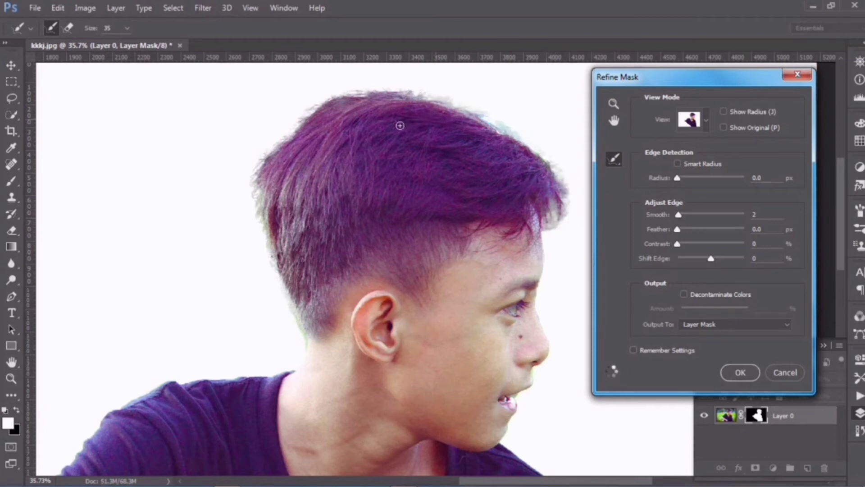
scroll(342, 171, down, 2)
scroll(319, 191, down, 2)
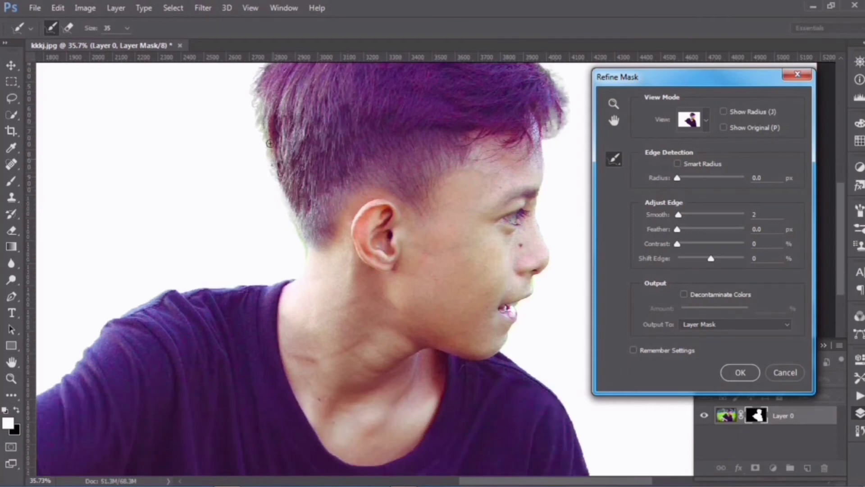
Refine the mask along the hair's left edge and down the neck.
mouse_move(253, 111)
mouse_down()
mouse_move(263, 158)
mouse_move(299, 230)
mouse_up()
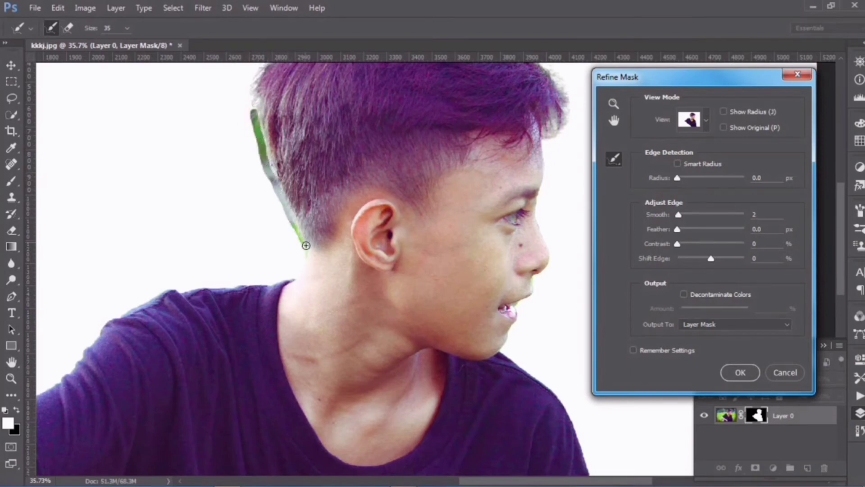
drag(299, 230, 301, 261)
scroll(399, 186, up, 3)
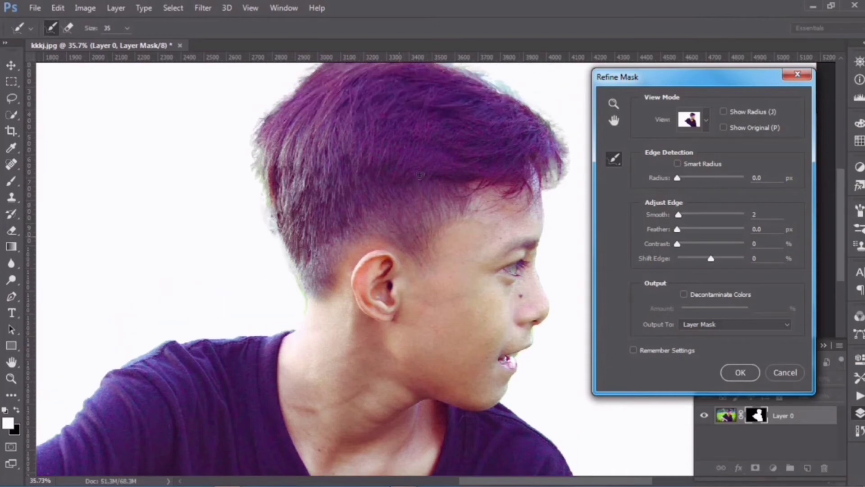
scroll(436, 180, up, 3)
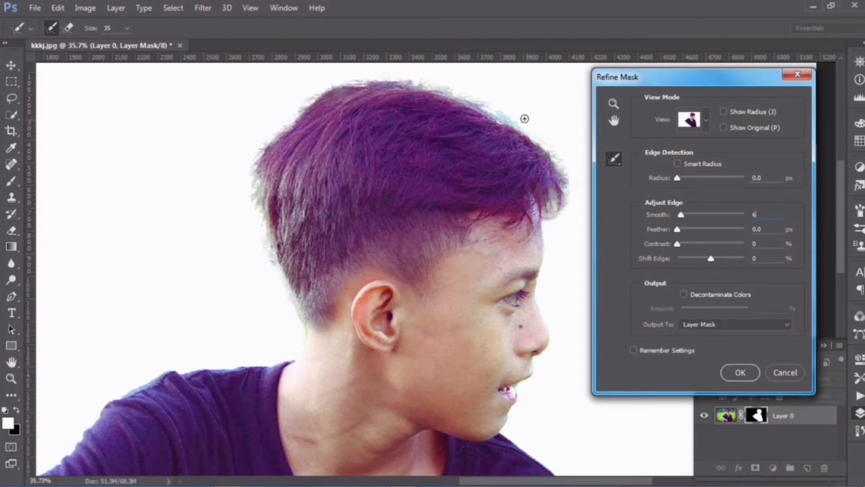
Paint Refine Radius strokes along the top edge of the hair to pick up fine strands.
mouse_move(490, 105)
mouse_down()
mouse_move(521, 125)
mouse_move(402, 78)
mouse_up()
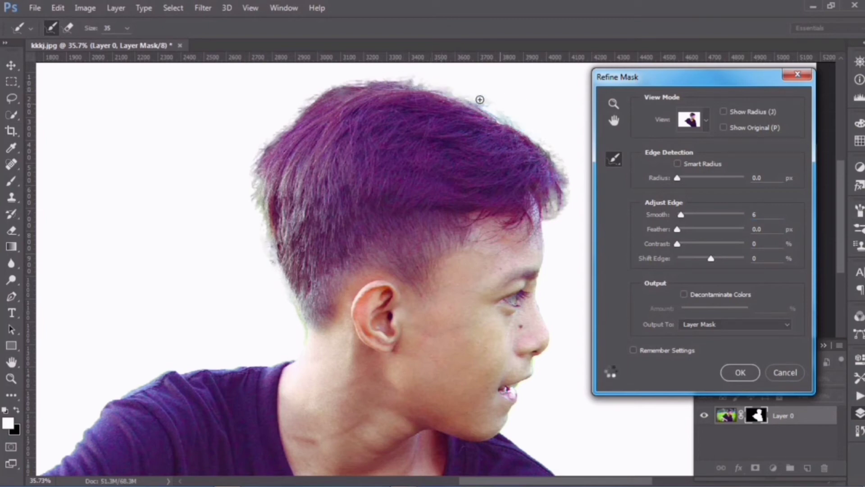
mouse_move(469, 95)
mouse_down()
mouse_move(555, 146)
mouse_move(568, 193)
mouse_move(543, 143)
mouse_move(504, 117)
mouse_up()
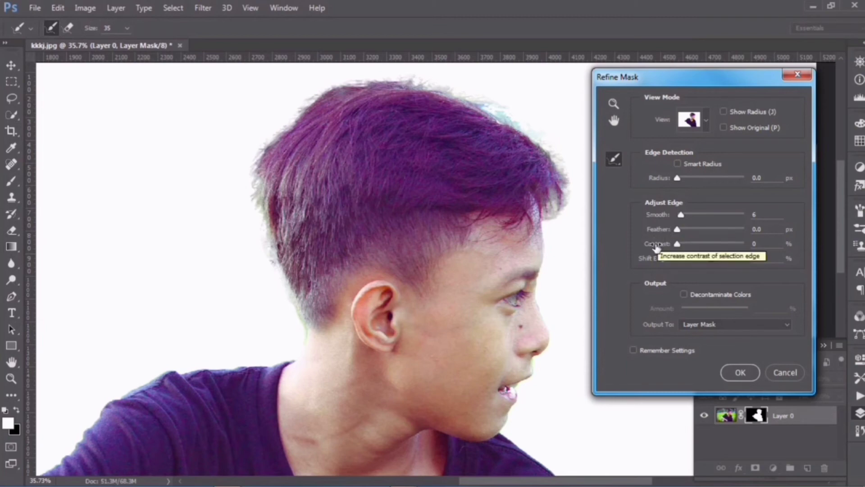
Try Decontaminate Colors, turn it back off, and apply the Refine Mask result.
click(684, 293)
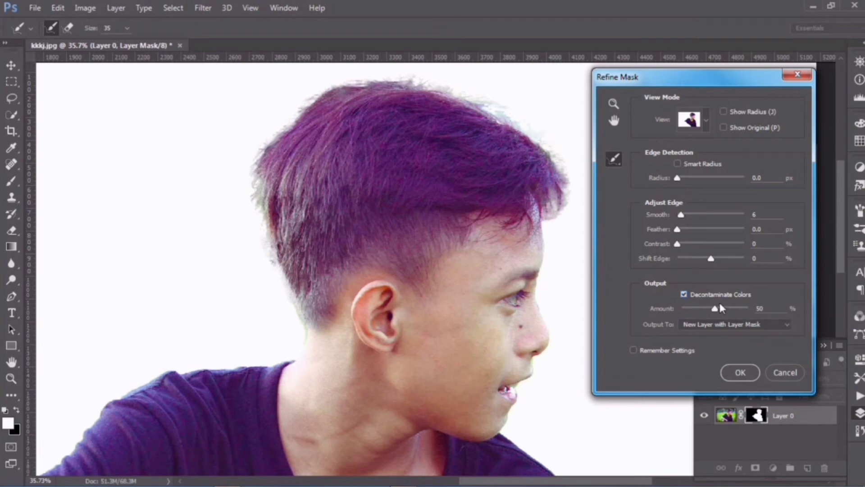
click(684, 295)
click(749, 371)
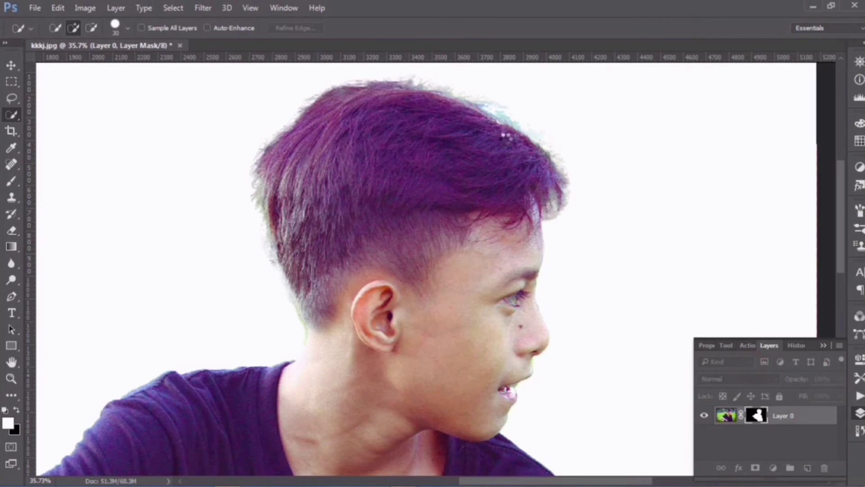
Let Refine Mask create the masked Layer 0 copy, then zoom to inspect the hair edges.
key(ctrl+alt+r)
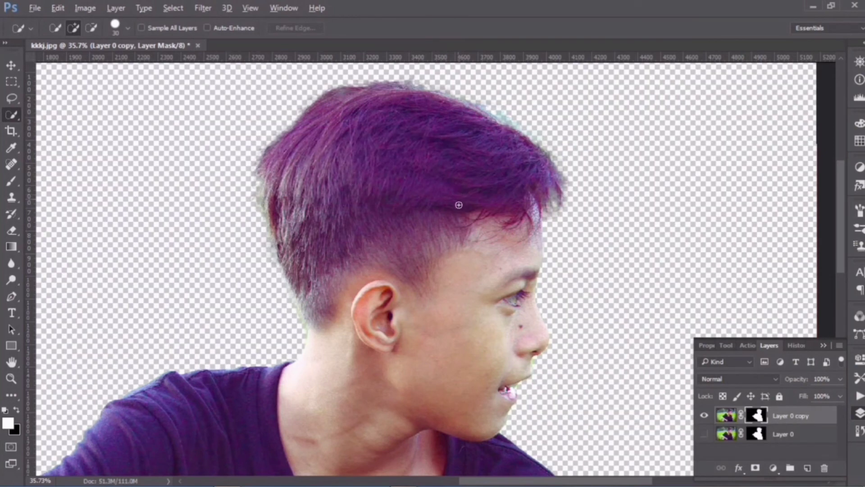
scroll(459, 204, down, 2)
scroll(462, 213, down, 1)
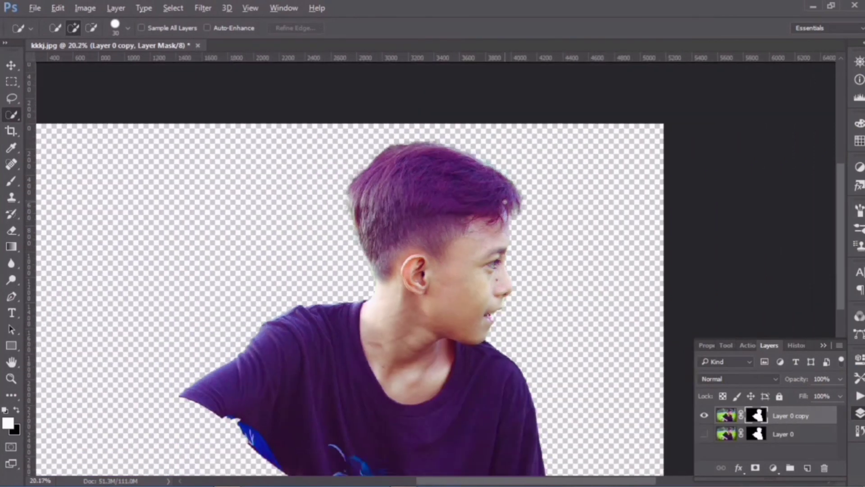
scroll(487, 206, up, 3)
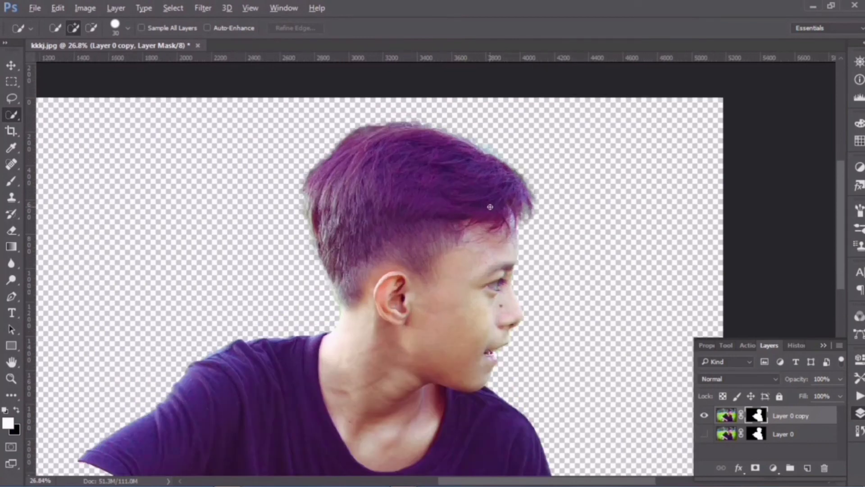
scroll(490, 207, up, 1)
scroll(506, 201, up, 1)
scroll(506, 199, up, 2)
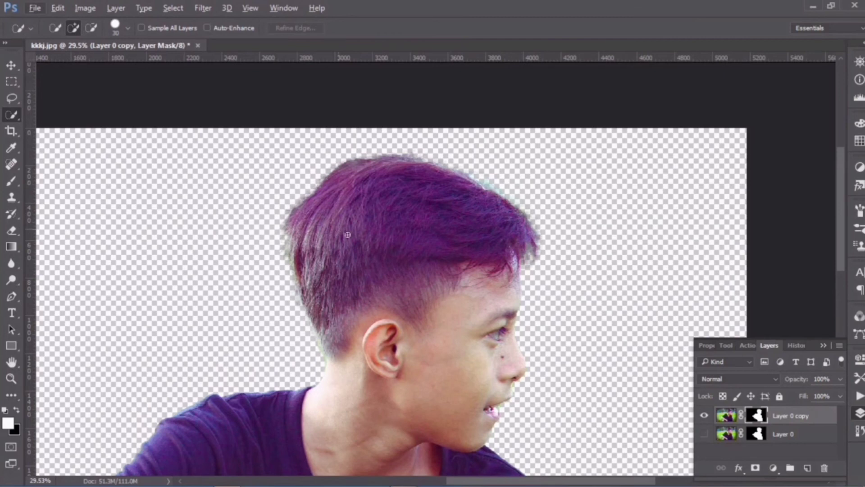
Add a Solid Color fill layer set to bright green #4dfd00.
click(773, 468)
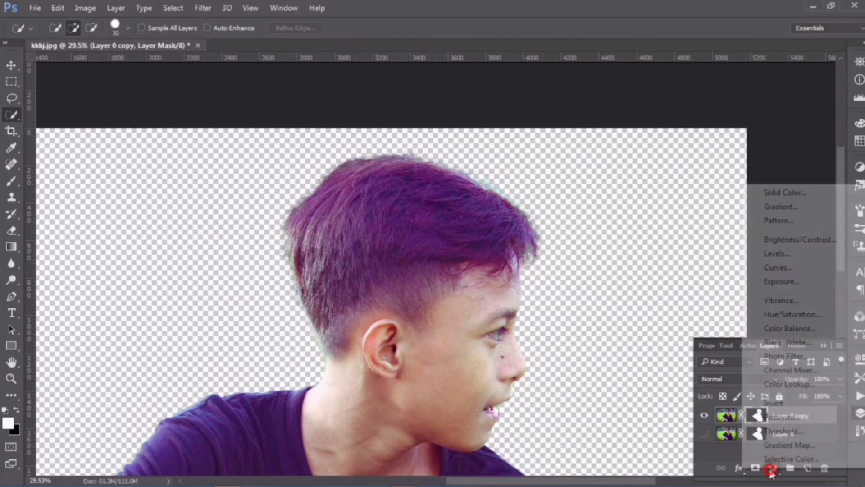
click(783, 192)
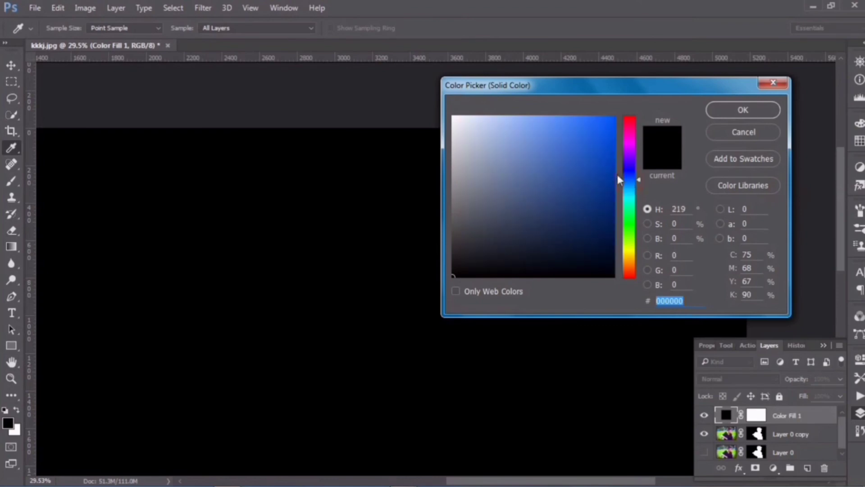
drag(590, 139, 612, 124)
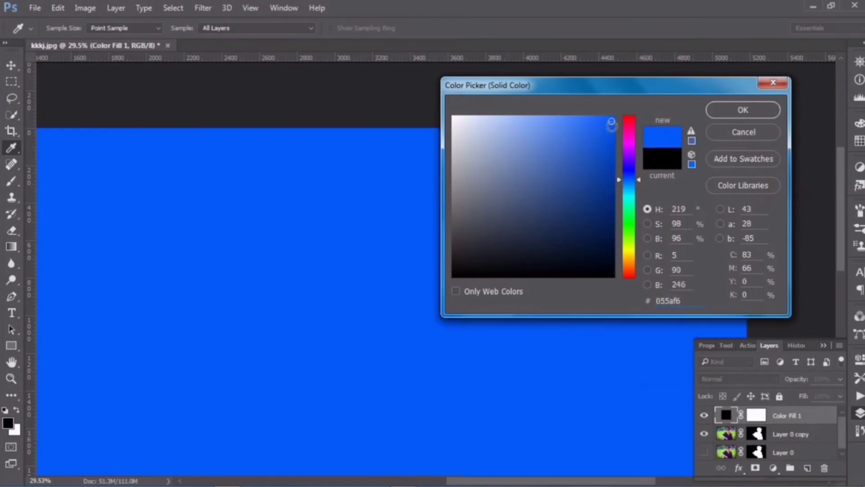
drag(687, 304, 662, 302)
text(00)
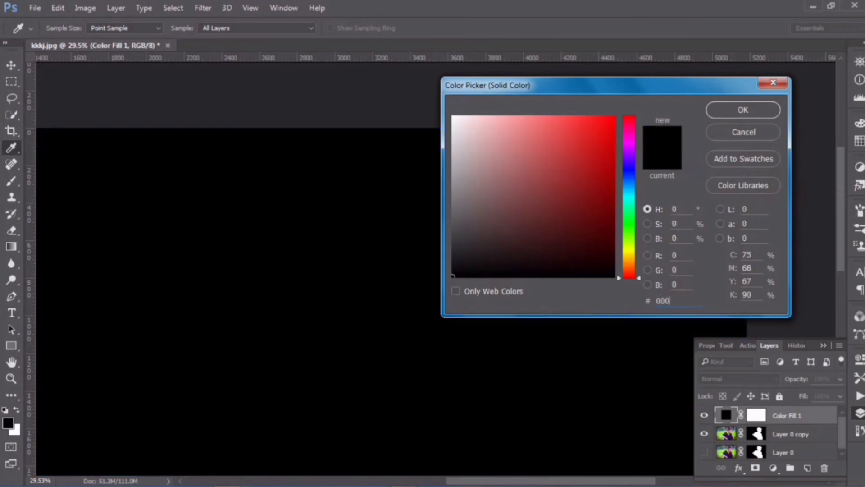
text(0)
text(ff)
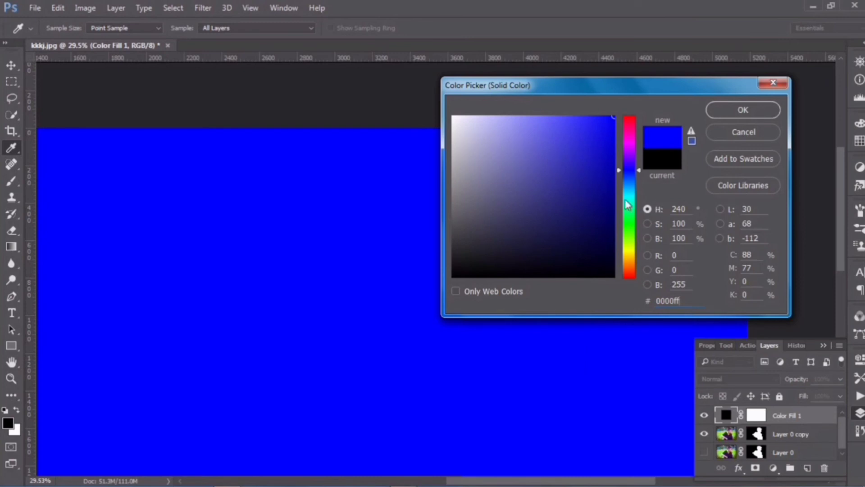
drag(629, 225, 629, 232)
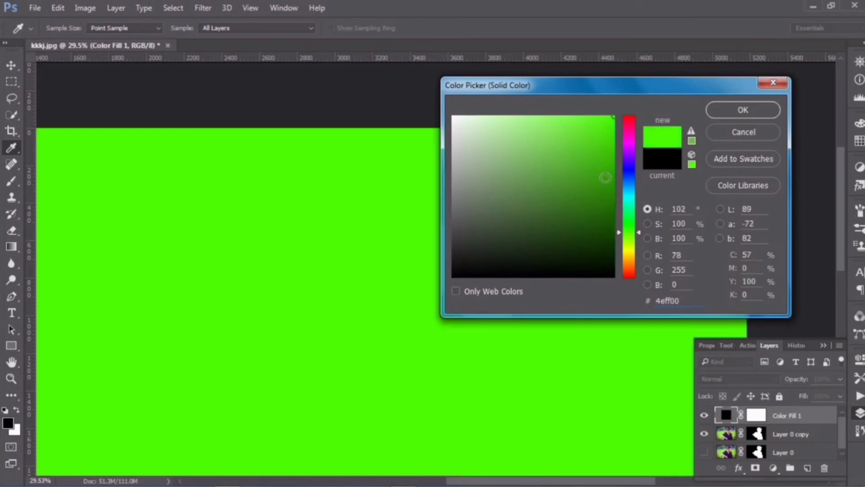
click(614, 117)
click(731, 115)
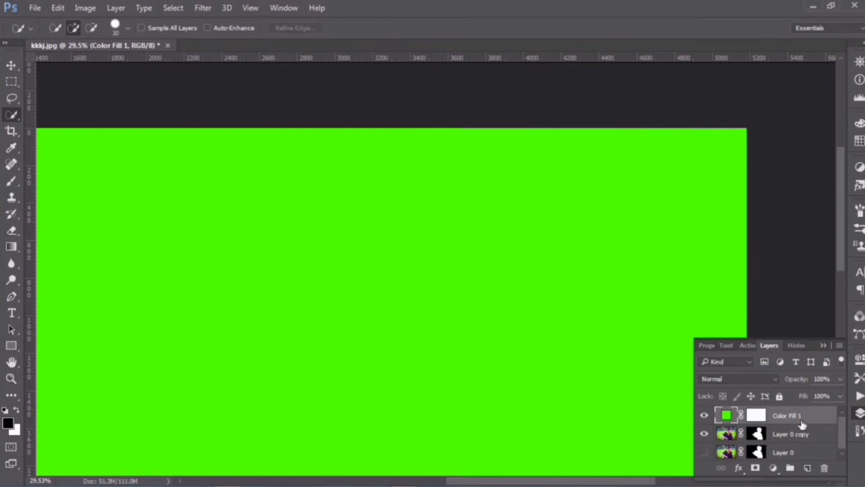
Move Color Fill 1 beneath Layer 0 copy so the boy appears over green.
drag(803, 416, 800, 440)
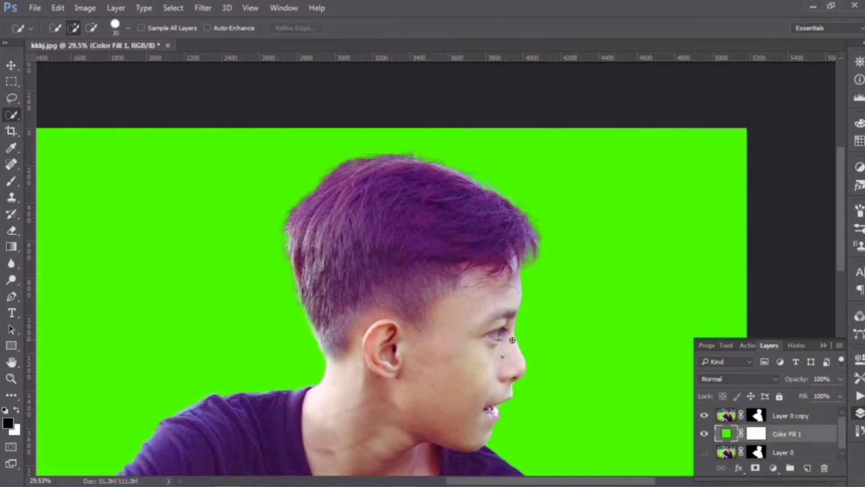
scroll(505, 180, up, 1)
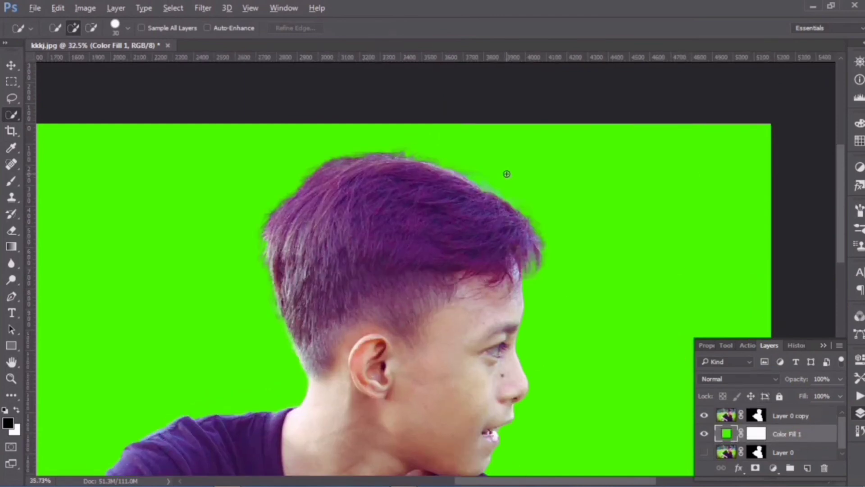
scroll(506, 174, up, 1)
scroll(511, 182, up, 1)
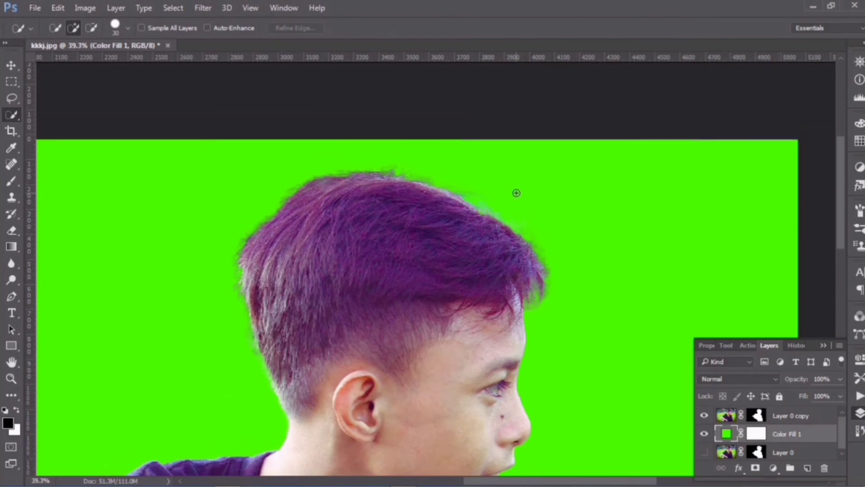
scroll(516, 193, up, 1)
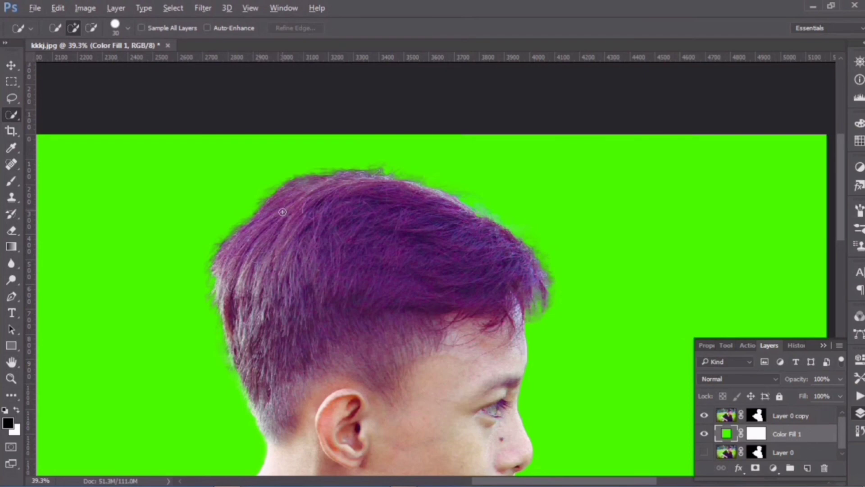
scroll(282, 215, down, 1)
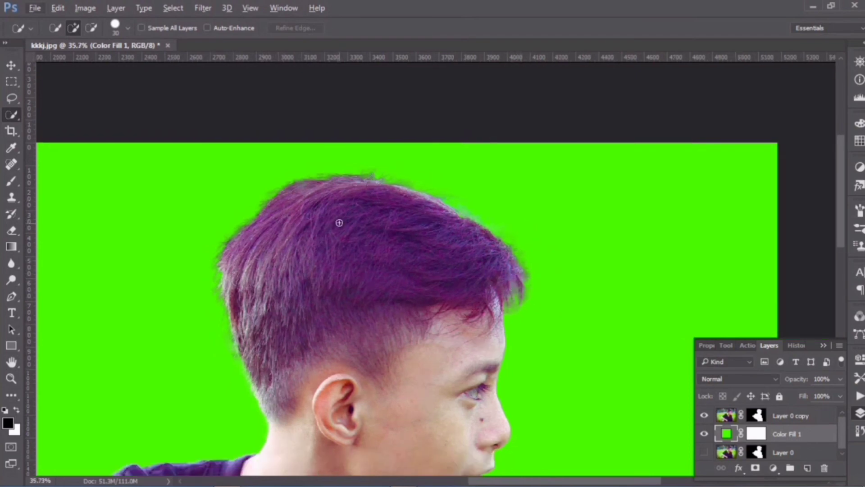
scroll(419, 266, down, 1)
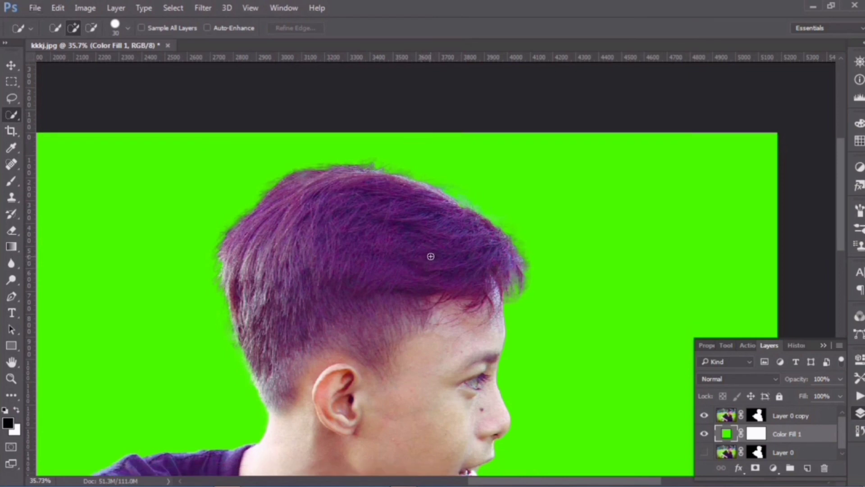
scroll(430, 256, down, 1)
scroll(435, 255, down, 1)
scroll(439, 255, down, 2)
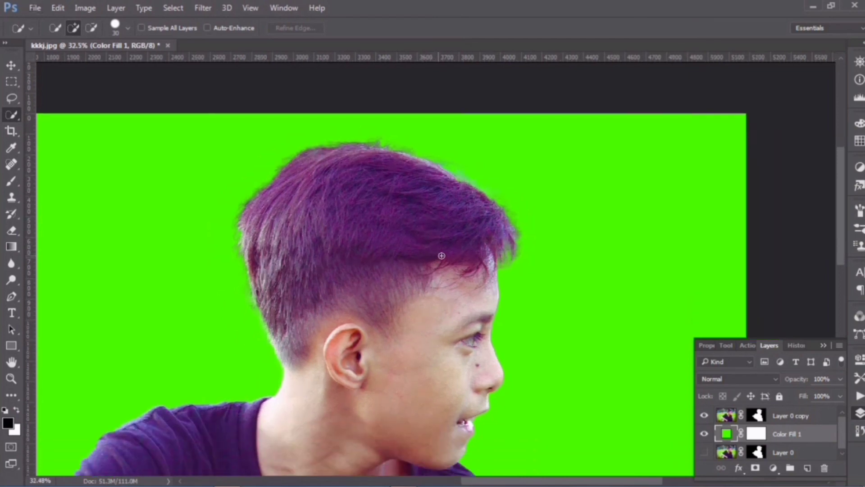
On Layer 0 copy, test a Quick Selection on the hair, then deselect it.
click(726, 415)
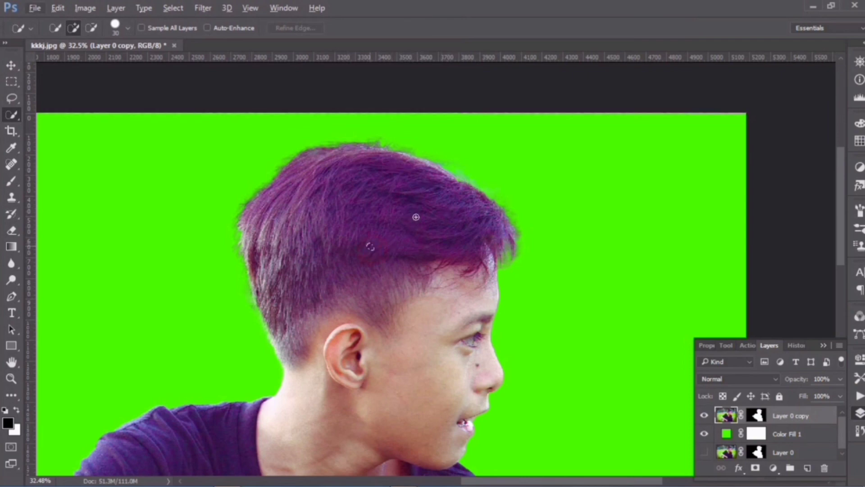
drag(372, 248, 419, 237)
key(ctrl+d)
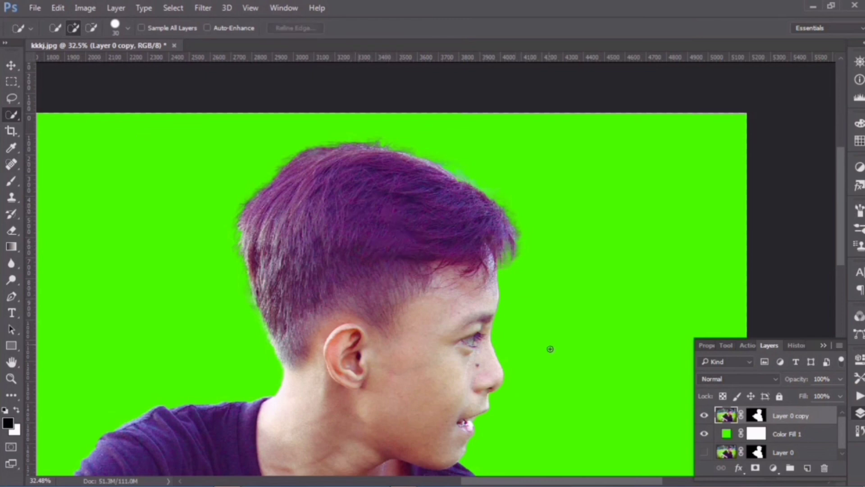
click(33, 8)
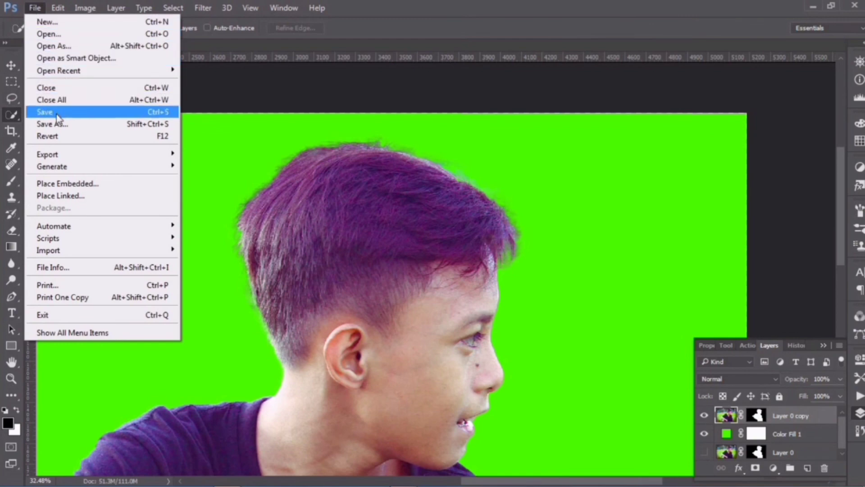
Start a Save As in JPEG format and clear the old file name for 'lain'.
click(62, 125)
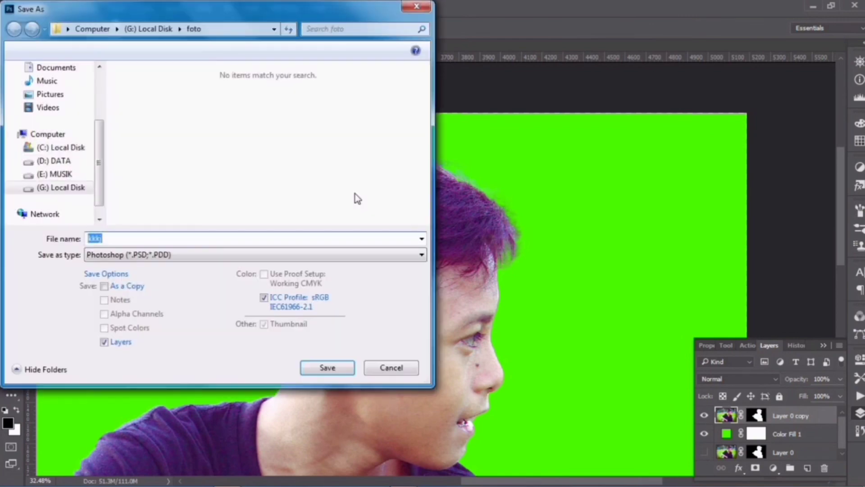
click(218, 254)
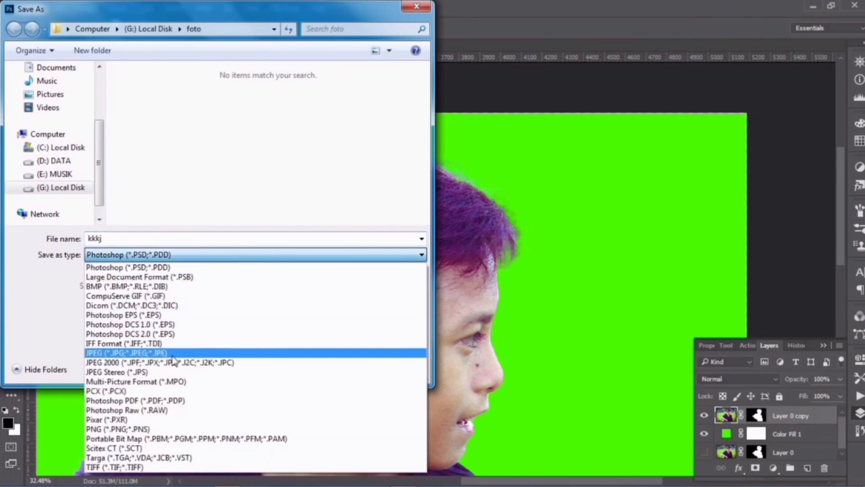
click(171, 352)
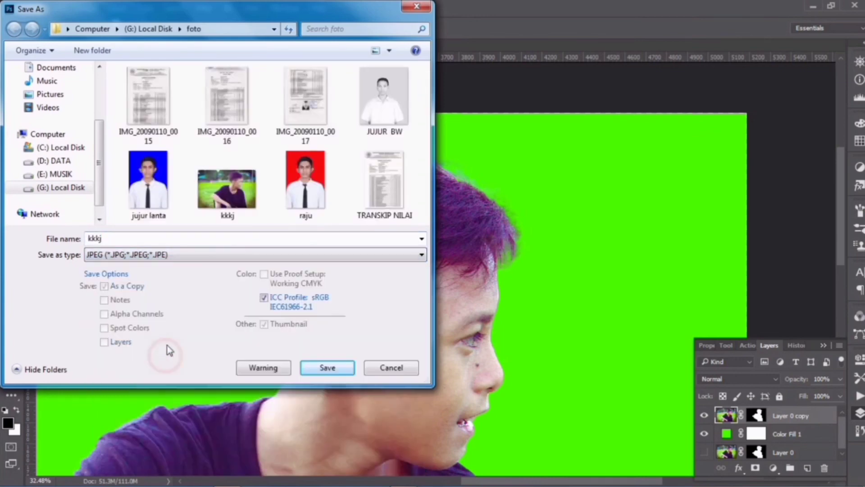
double_click(145, 238)
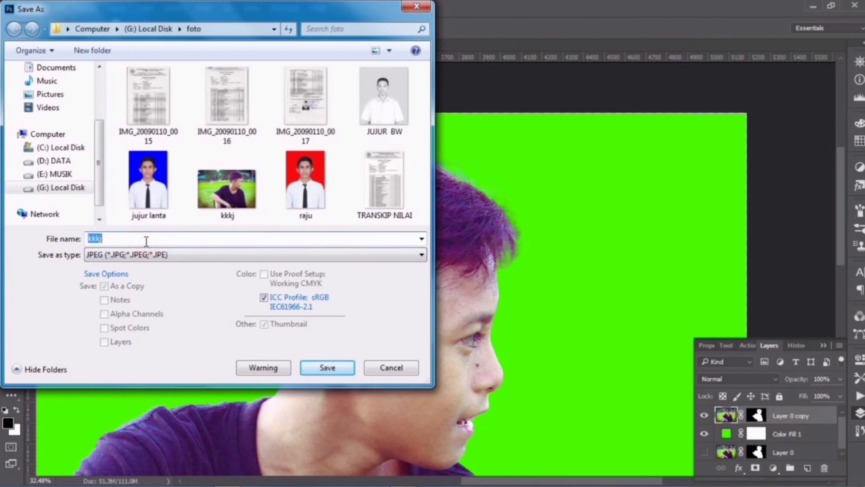
key(BackSpace)
Save 'lain' as a JPEG with quality raised from 10 to 12 (Maximum).
click(323, 366)
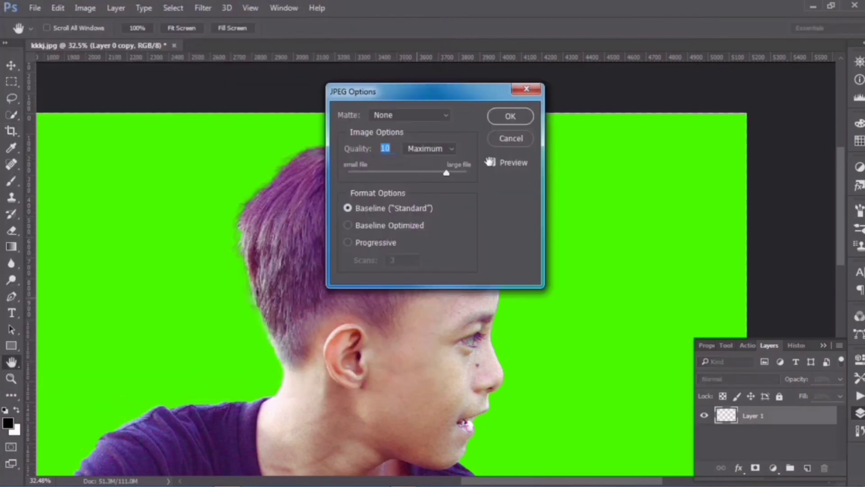
click(447, 175)
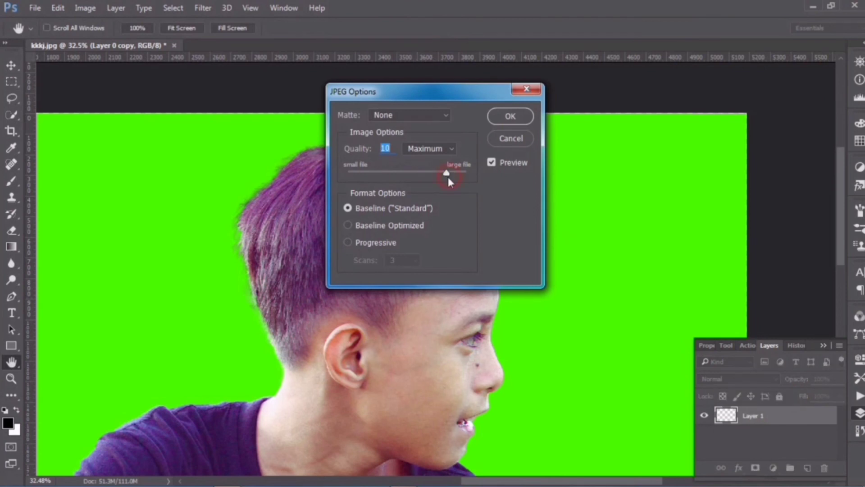
drag(448, 176, 466, 174)
click(512, 117)
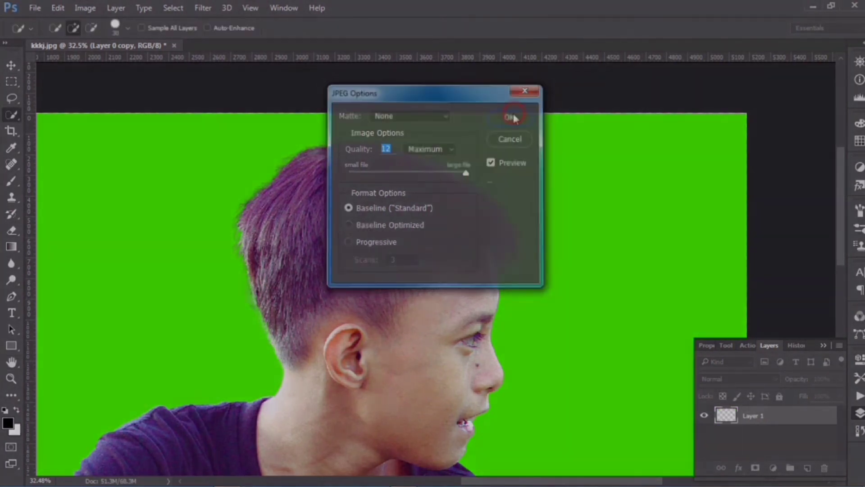